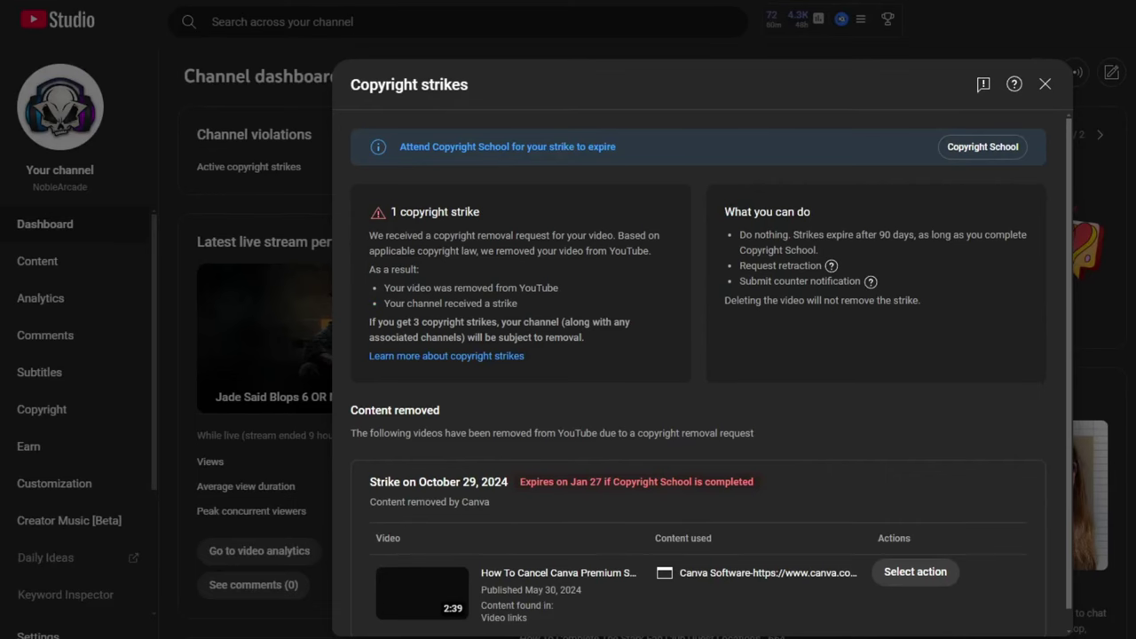
- Reopen the channel's active copyright strike details and read the explanations for requesting a retraction and submitting a counter notification
{"action": "left_click", "coordinate": [1044, 87]}
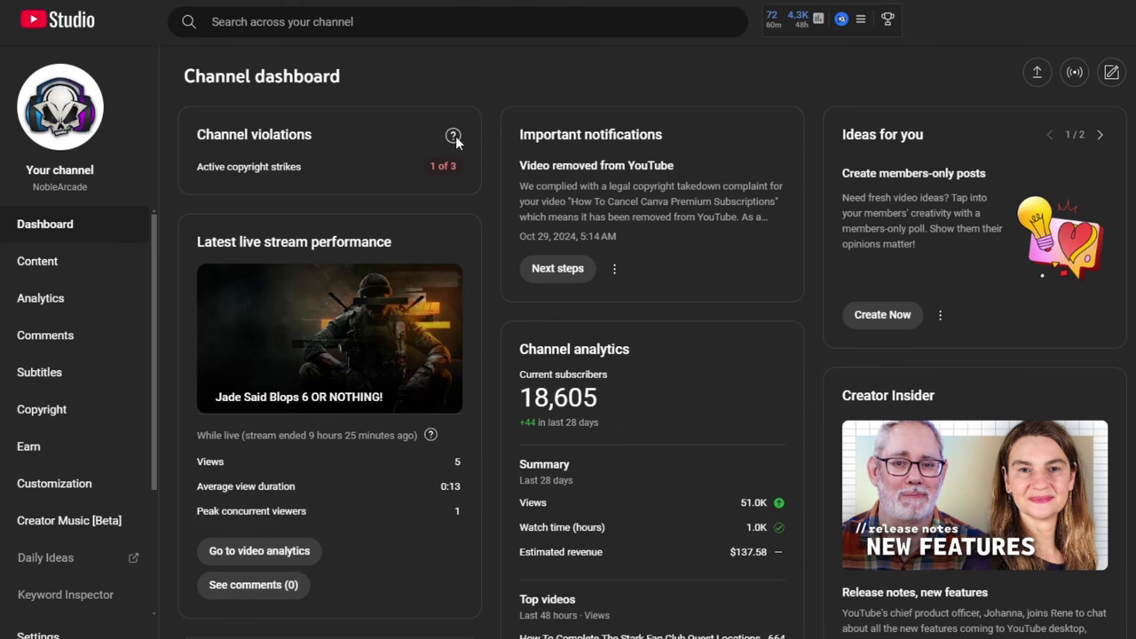
{"action": "mouse_move", "coordinate": [457, 141]}
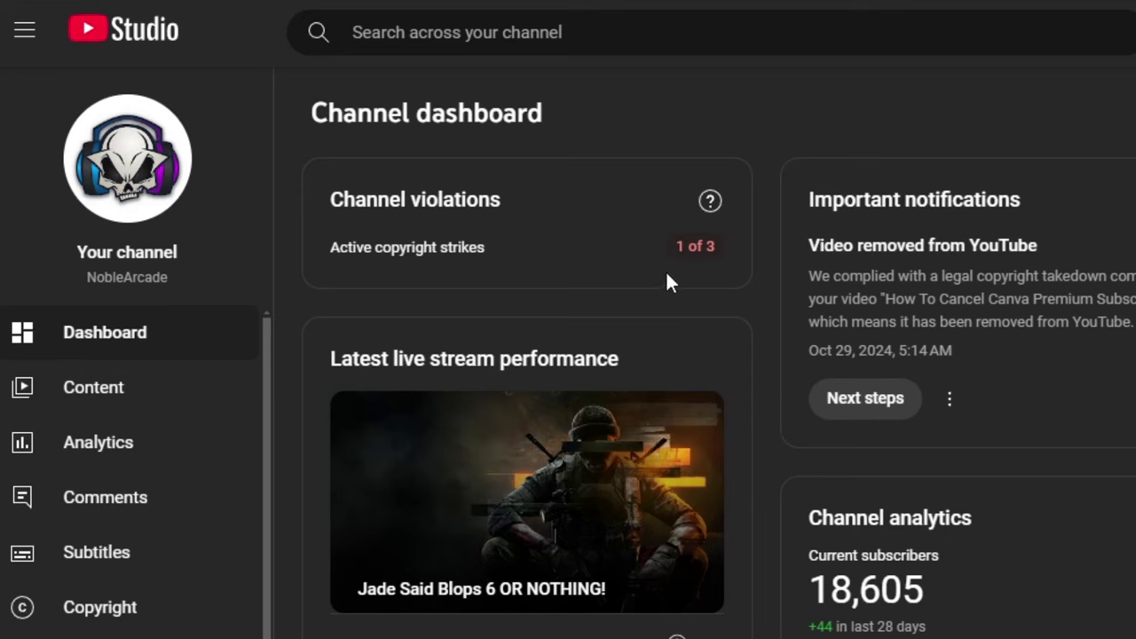
{"action": "left_click", "coordinate": [690, 253]}
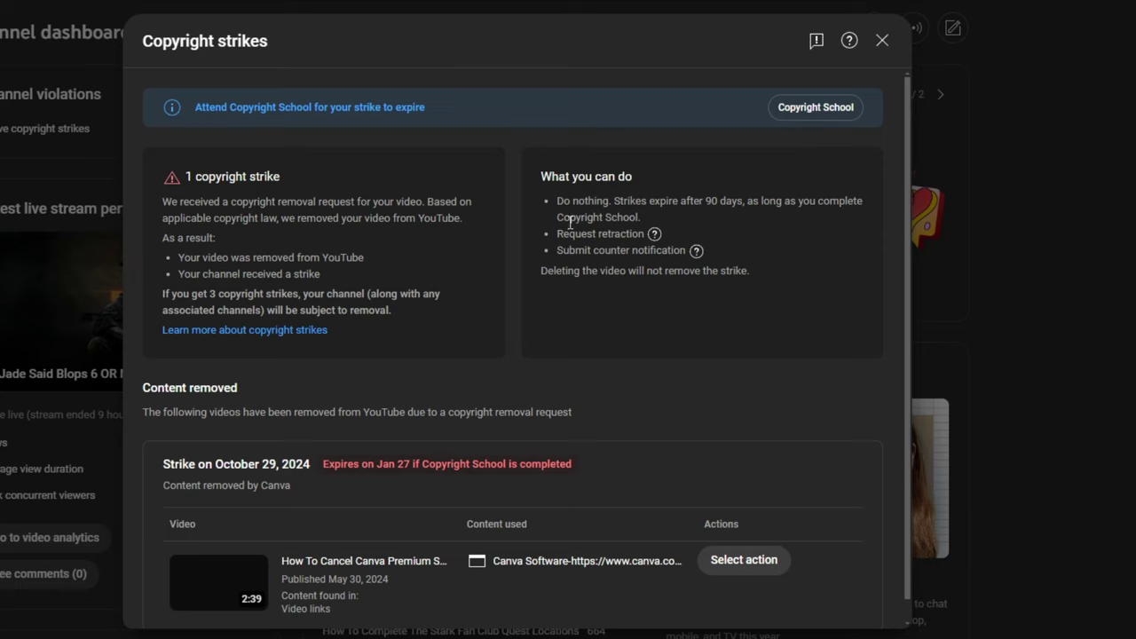
{"action": "mouse_move", "coordinate": [656, 235]}
{"action": "mouse_move", "coordinate": [699, 255]}
{"action": "mouse_move", "coordinate": [655, 235]}
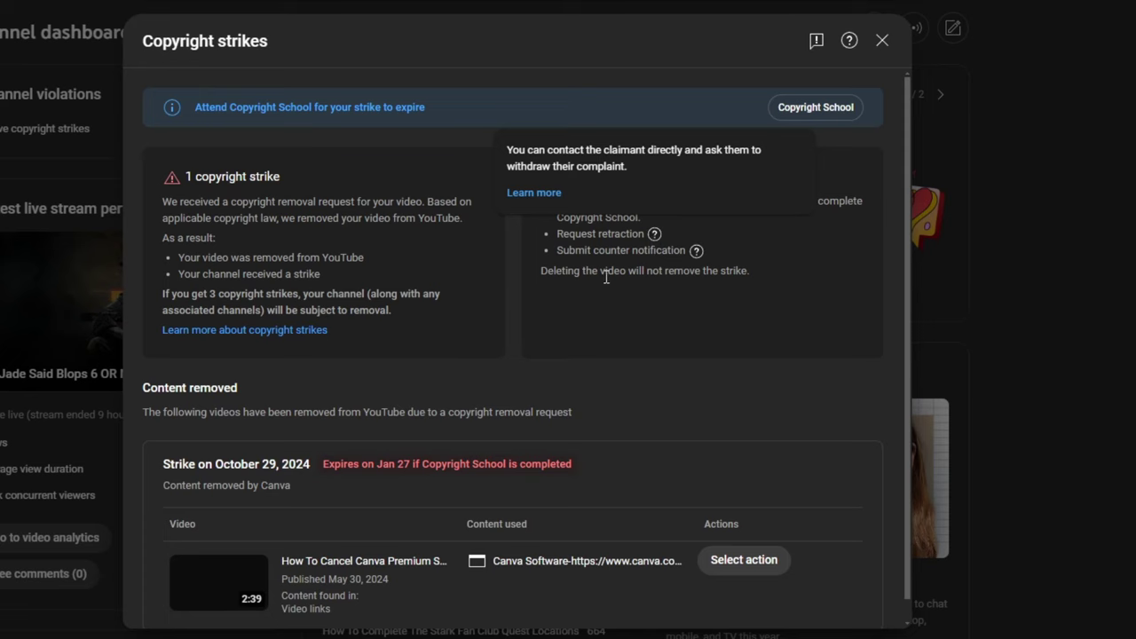
{"action": "scroll", "coordinate": [360, 345], "scroll_direction": "down", "scroll_amount": 1}
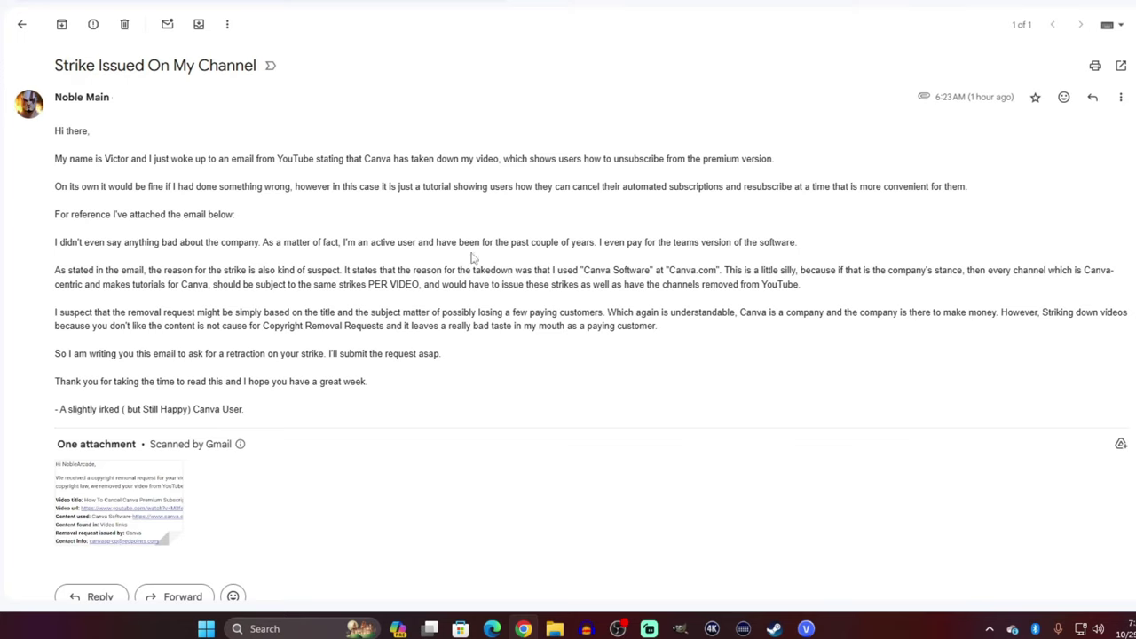
- View the takedown notice attached to the "Strike Issued On My Channel" email
{"action": "left_click", "coordinate": [120, 494]}
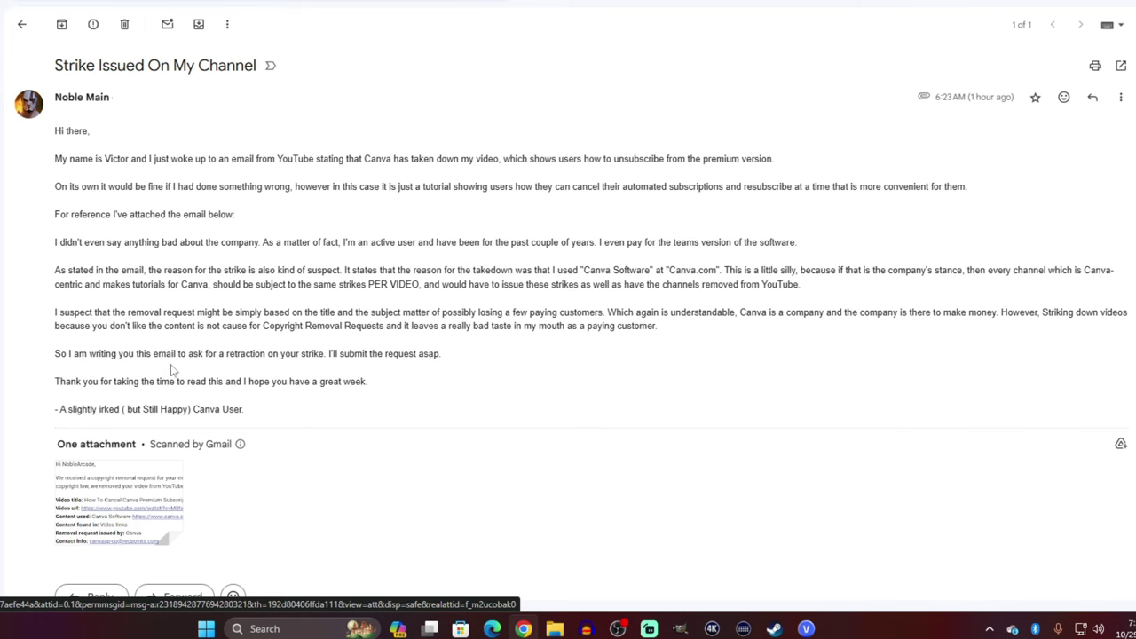
{"action": "mouse_move", "coordinate": [115, 502]}
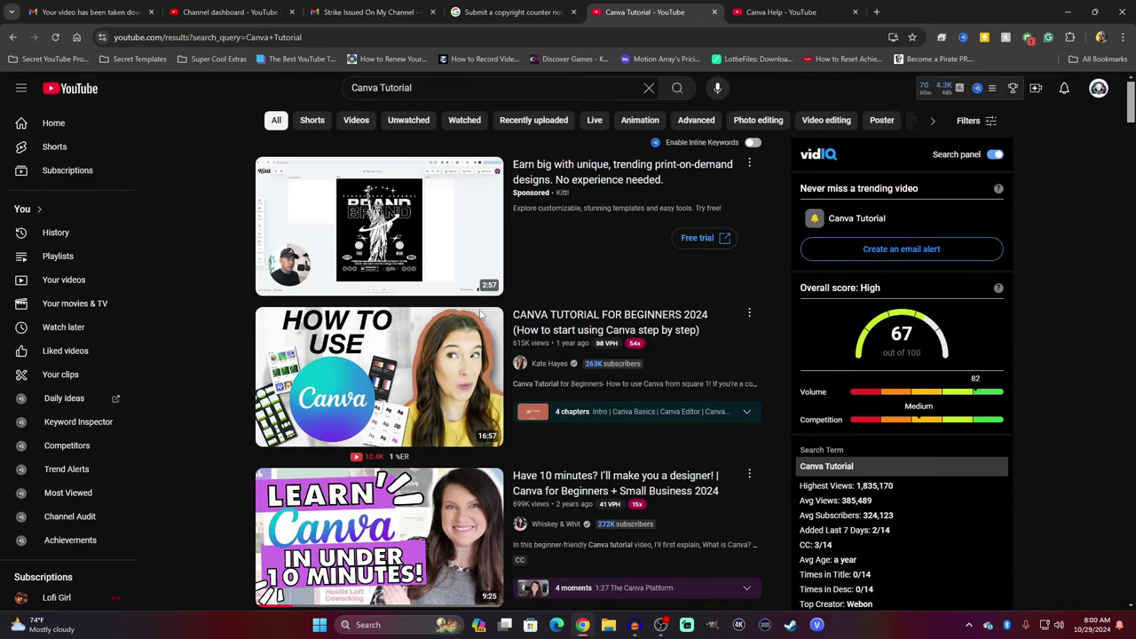
- Browse the YouTube search results for "Canva Tutorial" to examine which videos teach the software
{"action": "scroll", "coordinate": [477, 320], "scroll_direction": "down", "scroll_amount": 4}
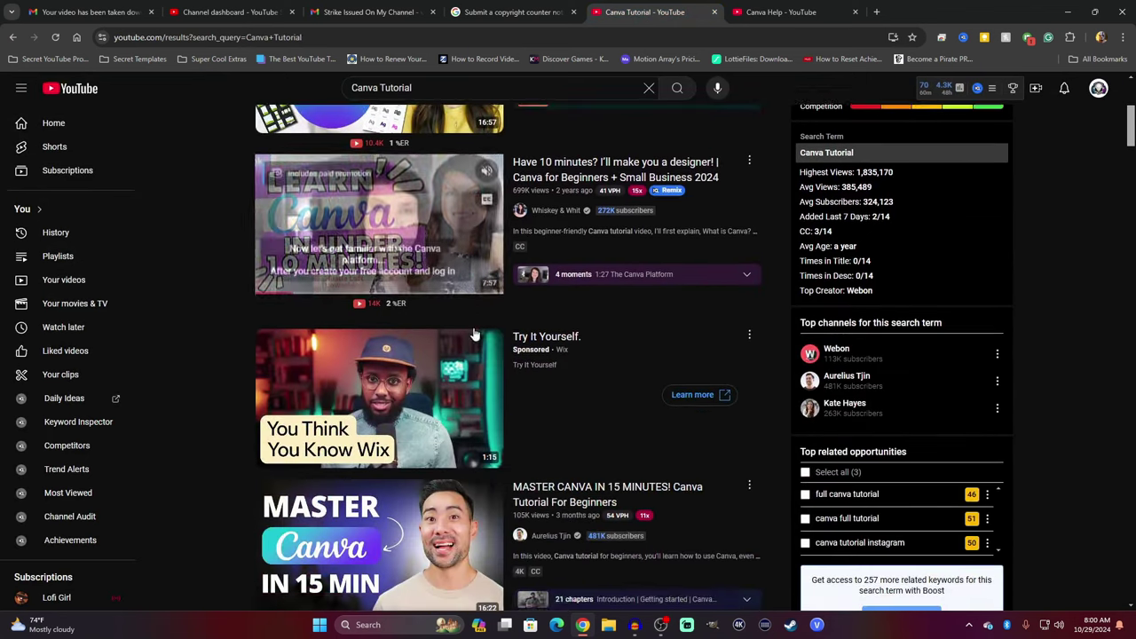
{"action": "scroll", "coordinate": [475, 334], "scroll_direction": "down", "scroll_amount": 12}
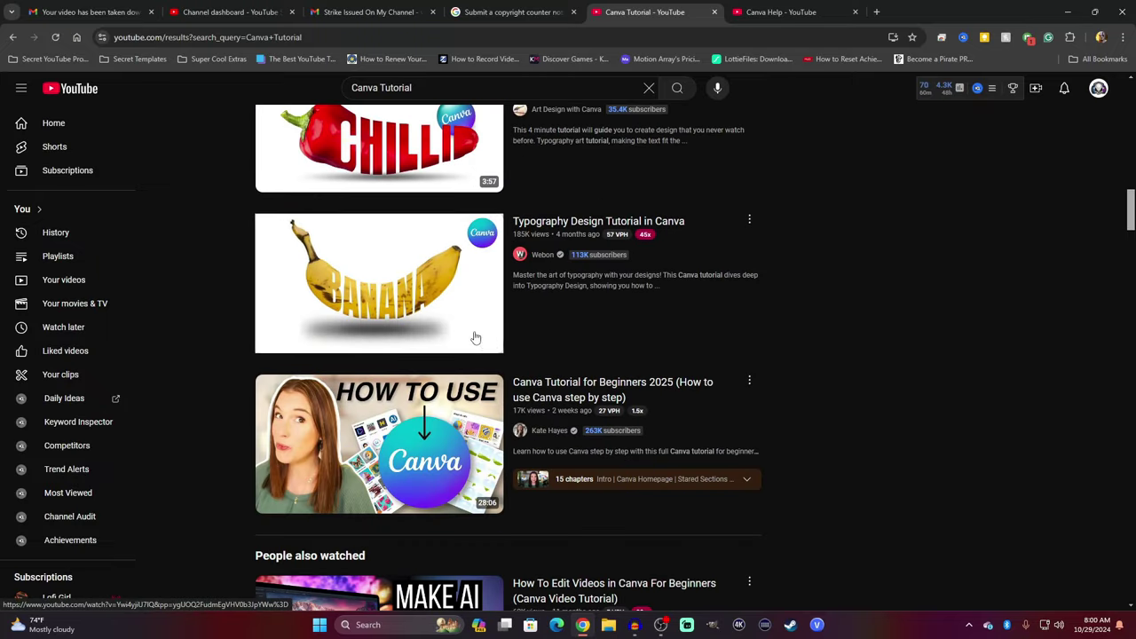
{"action": "scroll", "coordinate": [475, 337], "scroll_direction": "down", "scroll_amount": 12}
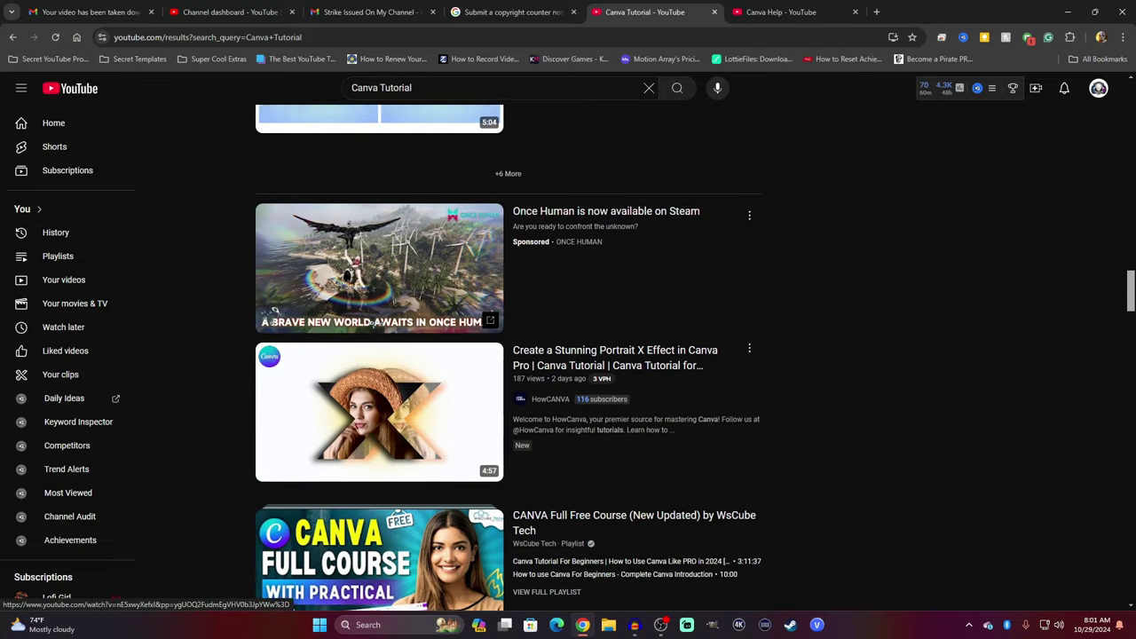
{"action": "scroll", "coordinate": [470, 342], "scroll_direction": "down", "scroll_amount": 8}
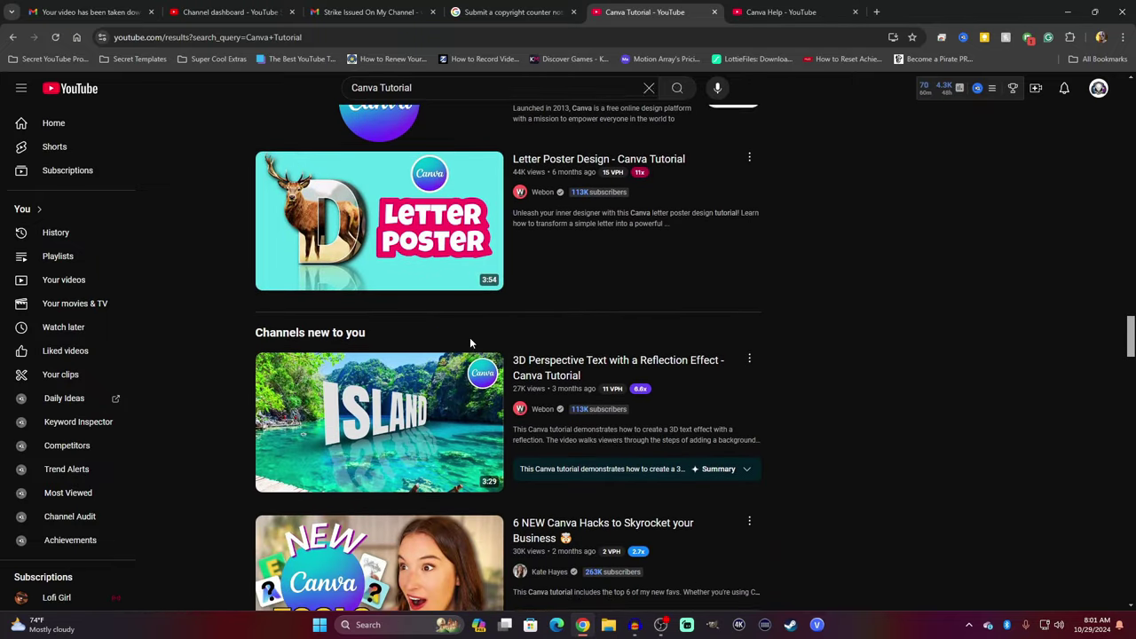
{"action": "scroll", "coordinate": [471, 343], "scroll_direction": "down", "scroll_amount": 5}
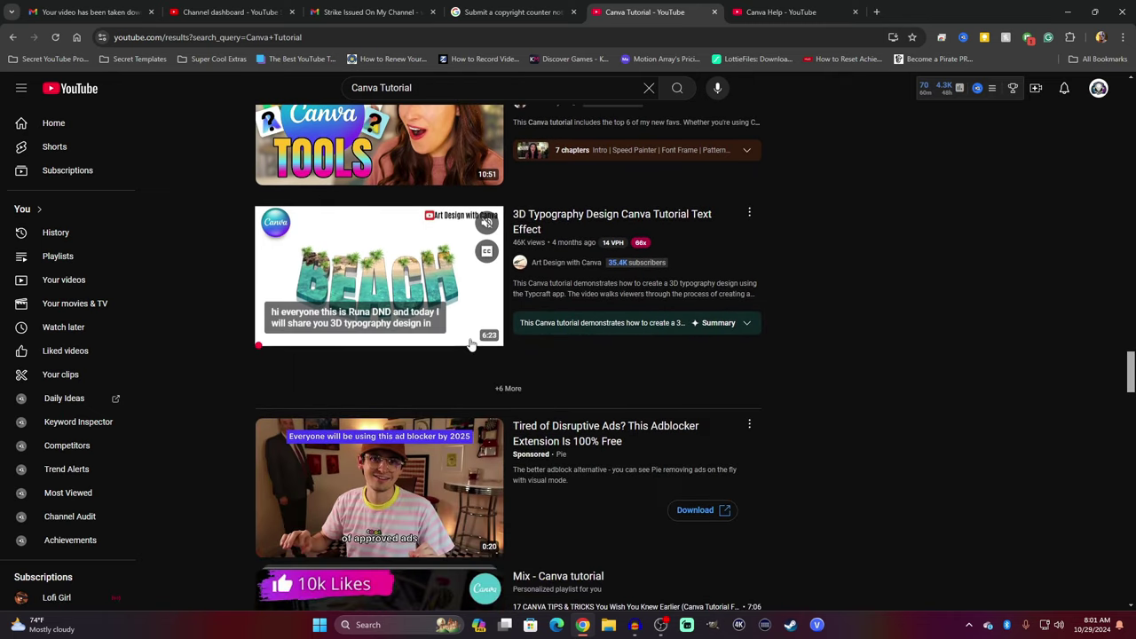
{"action": "scroll", "coordinate": [471, 345], "scroll_direction": "down", "scroll_amount": 5}
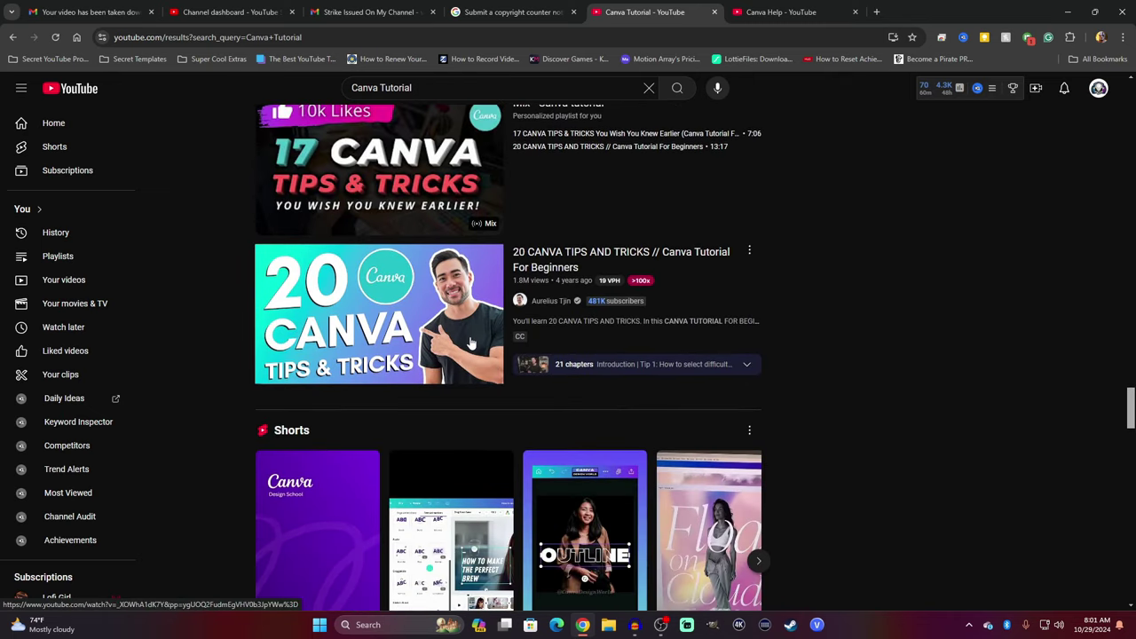
{"action": "scroll", "coordinate": [471, 344], "scroll_direction": "down", "scroll_amount": 2}
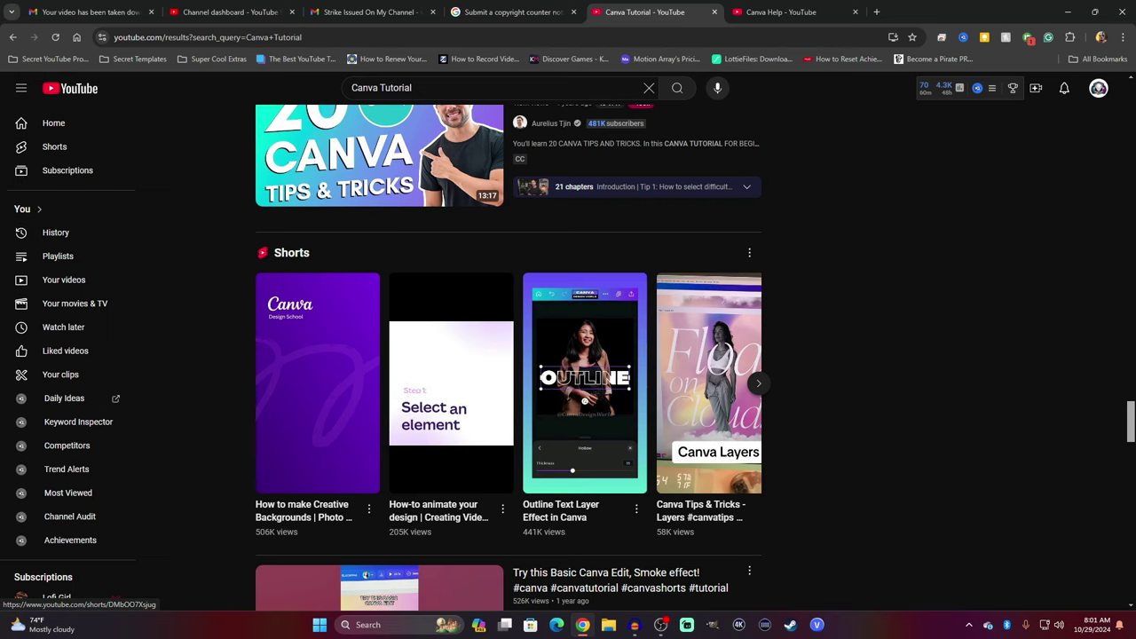
{"action": "scroll", "coordinate": [459, 355], "scroll_direction": "down", "scroll_amount": 3}
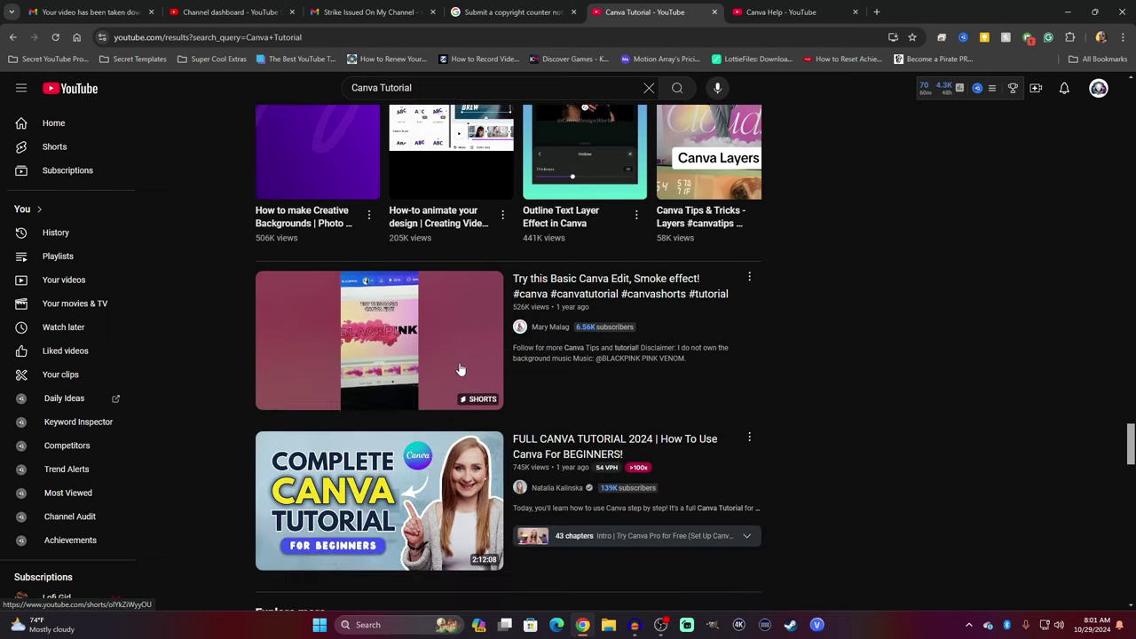
{"action": "scroll", "coordinate": [459, 371], "scroll_direction": "up", "scroll_amount": 12}
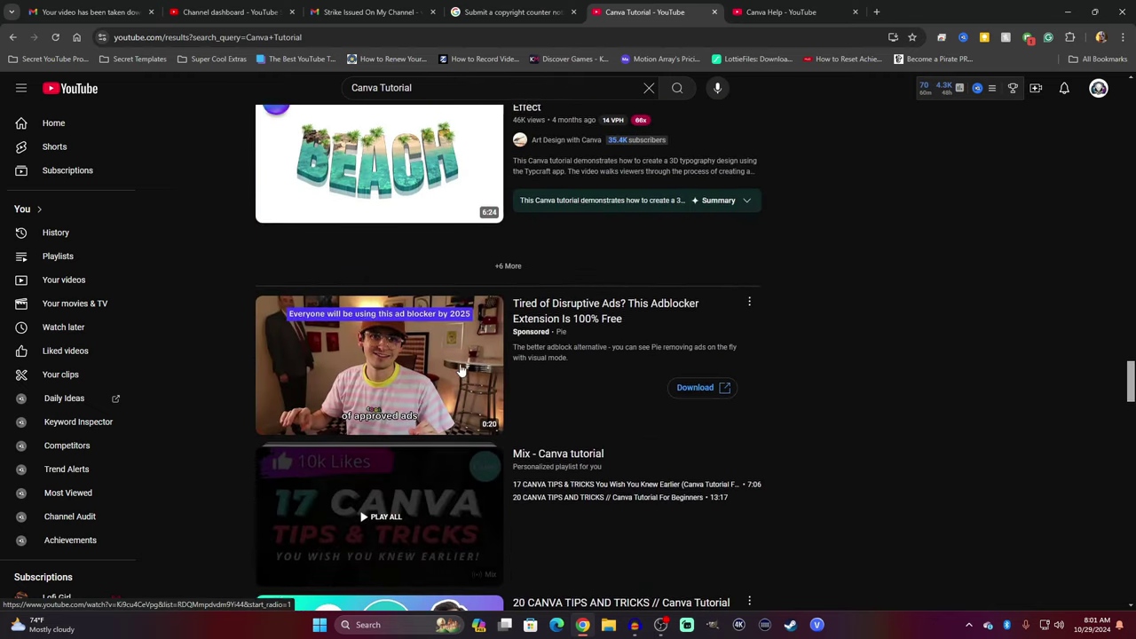
- Switch to the "Canva Help" search results and look through the channels dedicated to Canva
{"action": "left_click", "coordinate": [771, 12]}
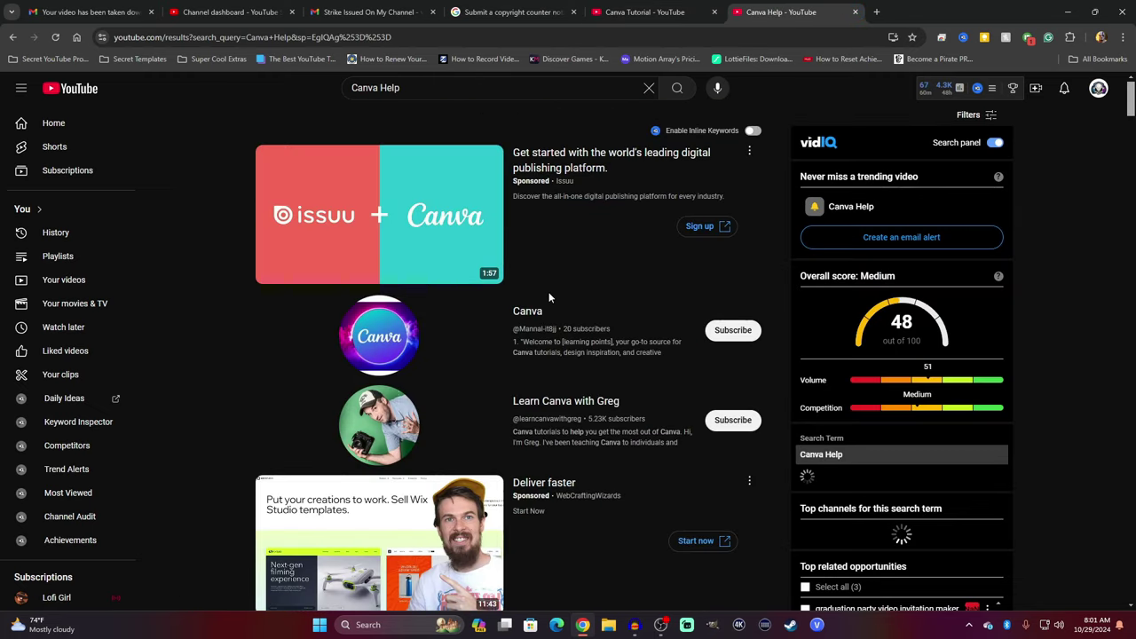
{"action": "scroll", "coordinate": [547, 302], "scroll_direction": "down", "scroll_amount": 3}
{"action": "scroll", "coordinate": [549, 307], "scroll_direction": "down", "scroll_amount": 6}
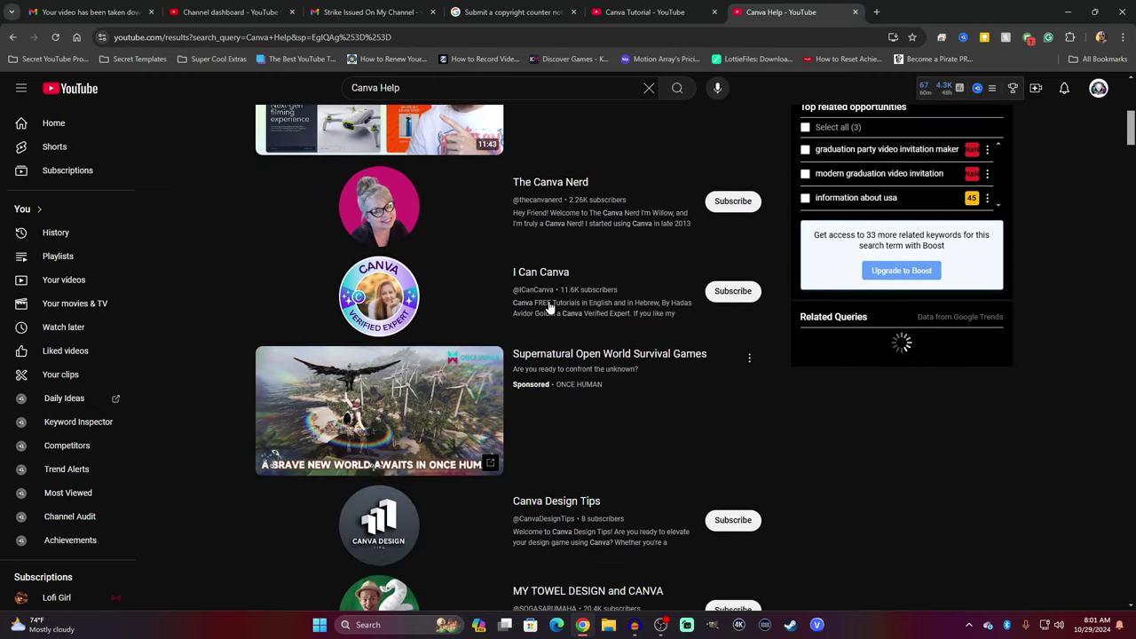
{"action": "scroll", "coordinate": [548, 300], "scroll_direction": "down", "scroll_amount": 3}
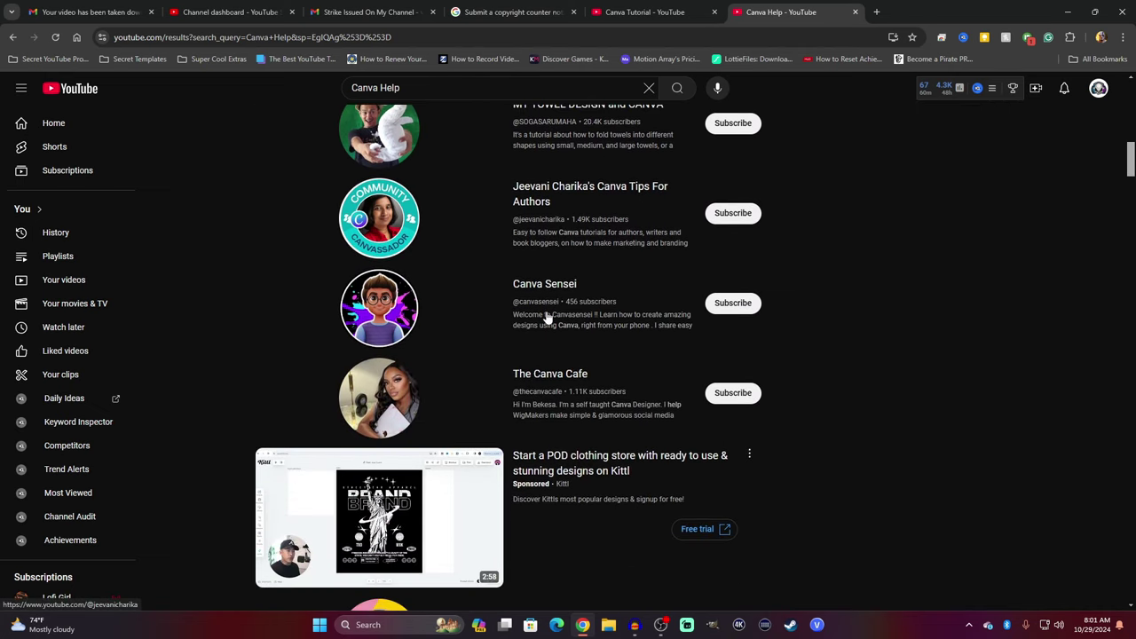
{"action": "scroll", "coordinate": [547, 318], "scroll_direction": "down", "scroll_amount": 3}
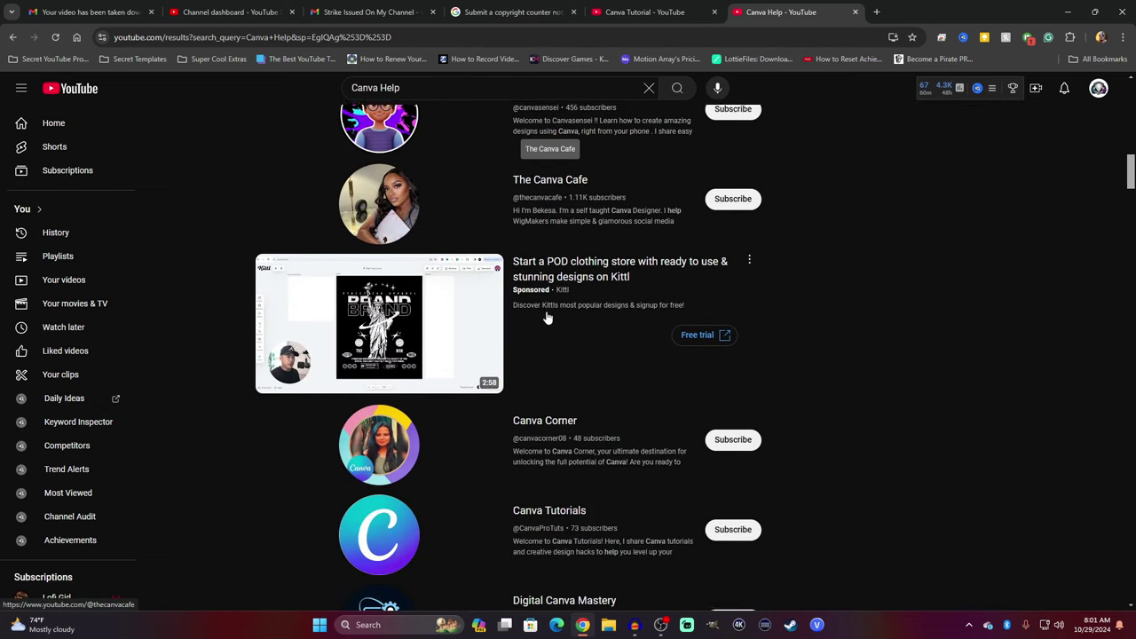
{"action": "scroll", "coordinate": [545, 321], "scroll_direction": "down", "scroll_amount": 2}
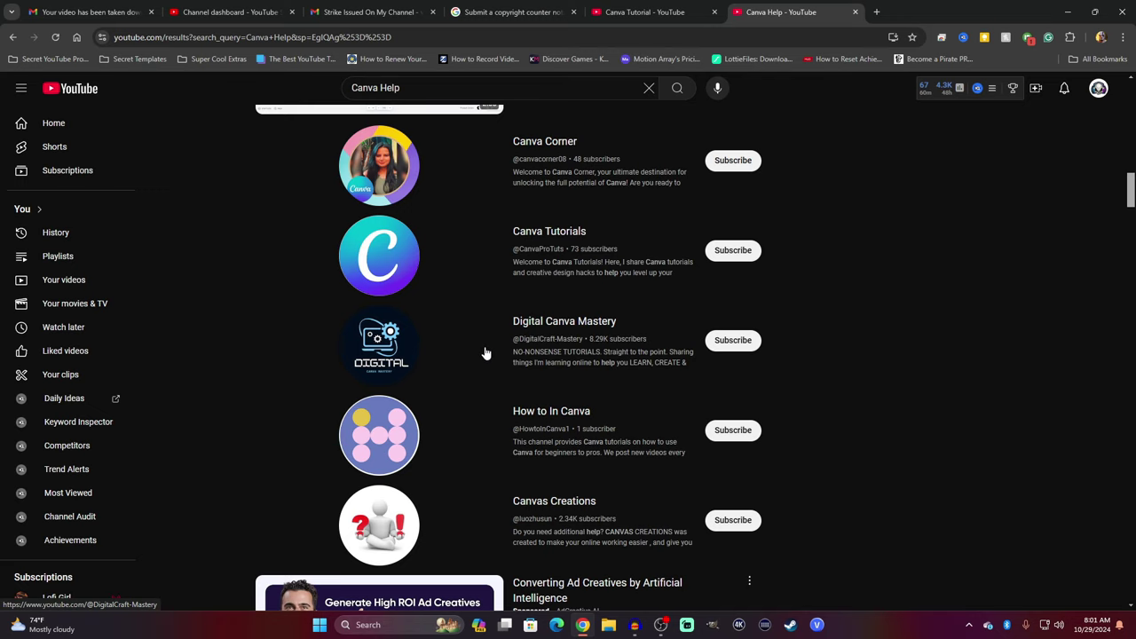
{"action": "scroll", "coordinate": [484, 355], "scroll_direction": "down", "scroll_amount": 3}
{"action": "scroll", "coordinate": [487, 353], "scroll_direction": "up", "scroll_amount": 15}
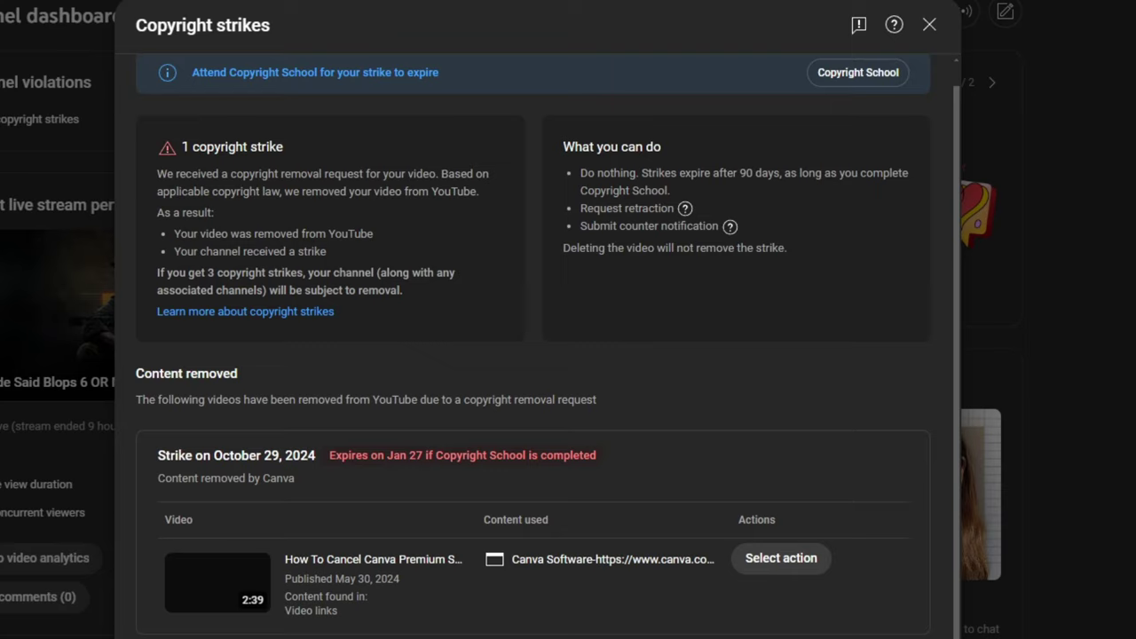
- Start a counter notification for the removed Canva Premium cancellation video from the copyright strike details
{"action": "left_click", "coordinate": [781, 558]}
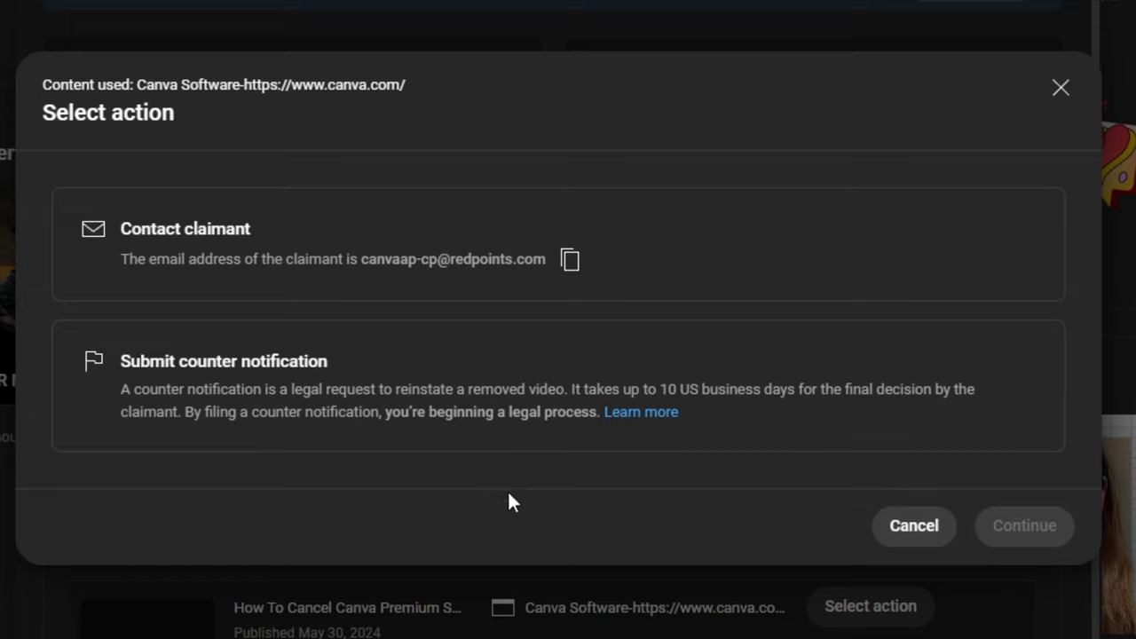
{"action": "left_click", "coordinate": [364, 434]}
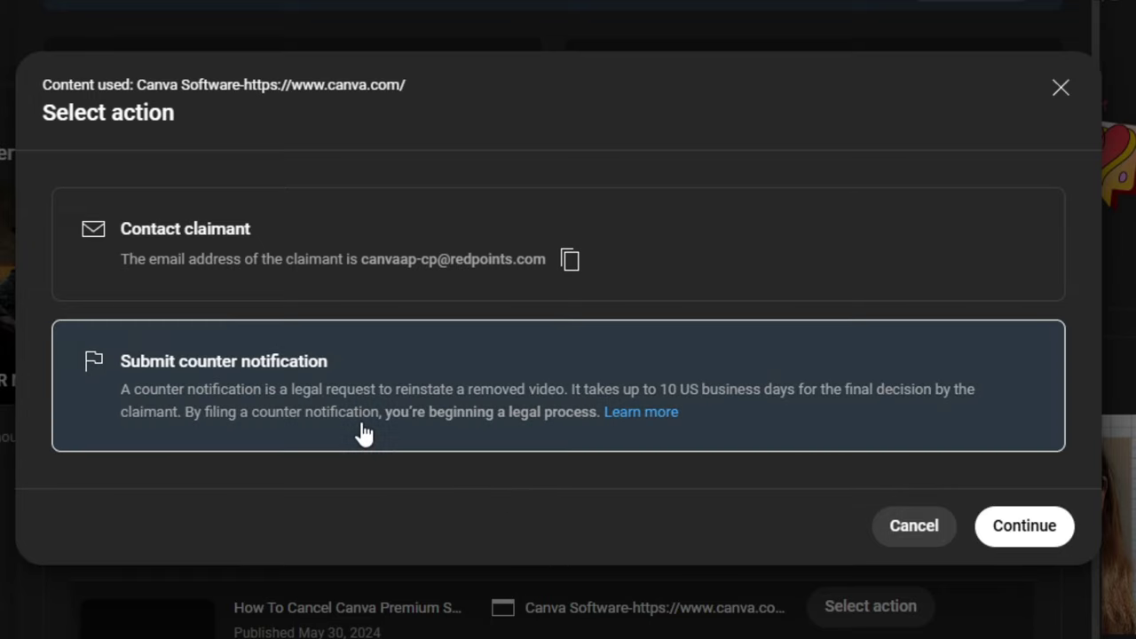
{"action": "left_click", "coordinate": [1024, 527]}
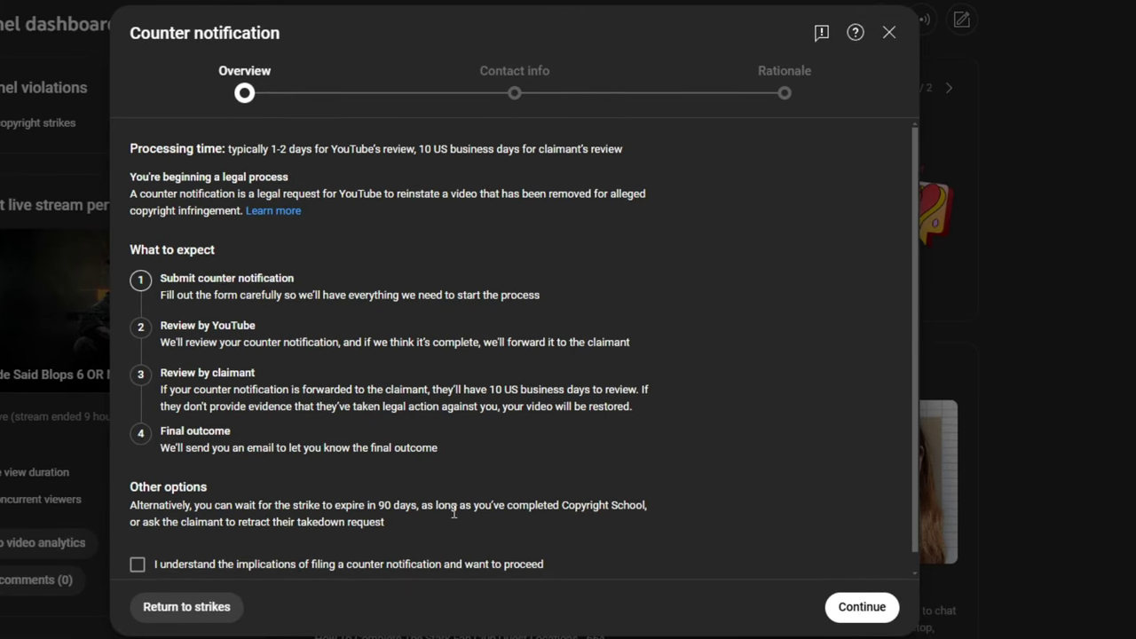
- Acknowledge the implications of filing a counter notification and continue to the contact info
{"action": "scroll", "coordinate": [319, 505], "scroll_direction": "down", "scroll_amount": 1}
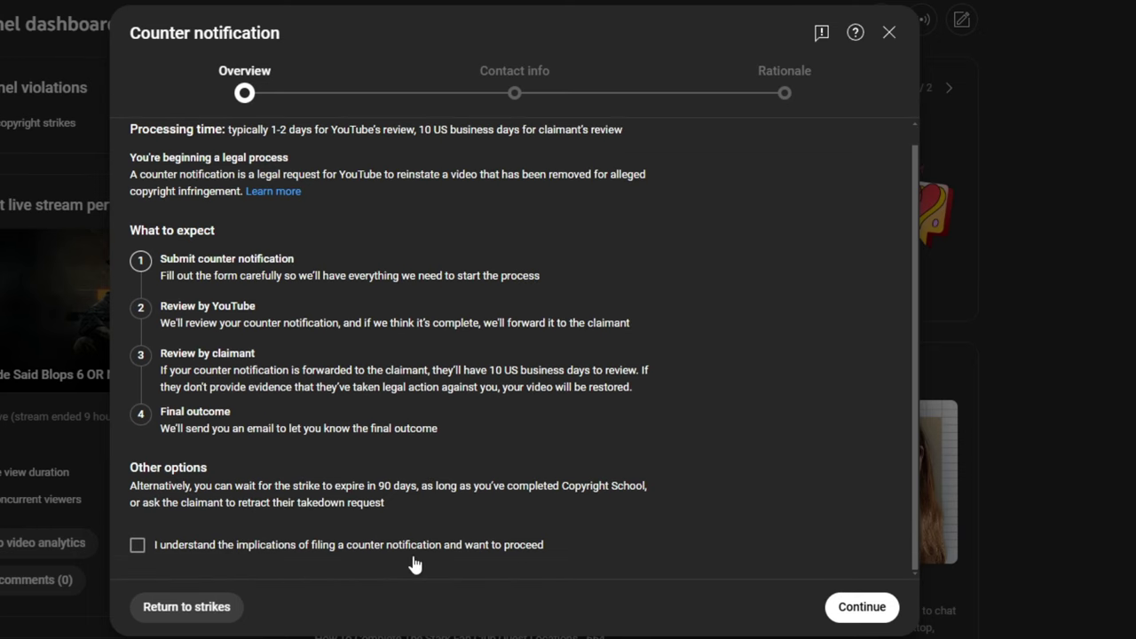
{"action": "left_click", "coordinate": [139, 546]}
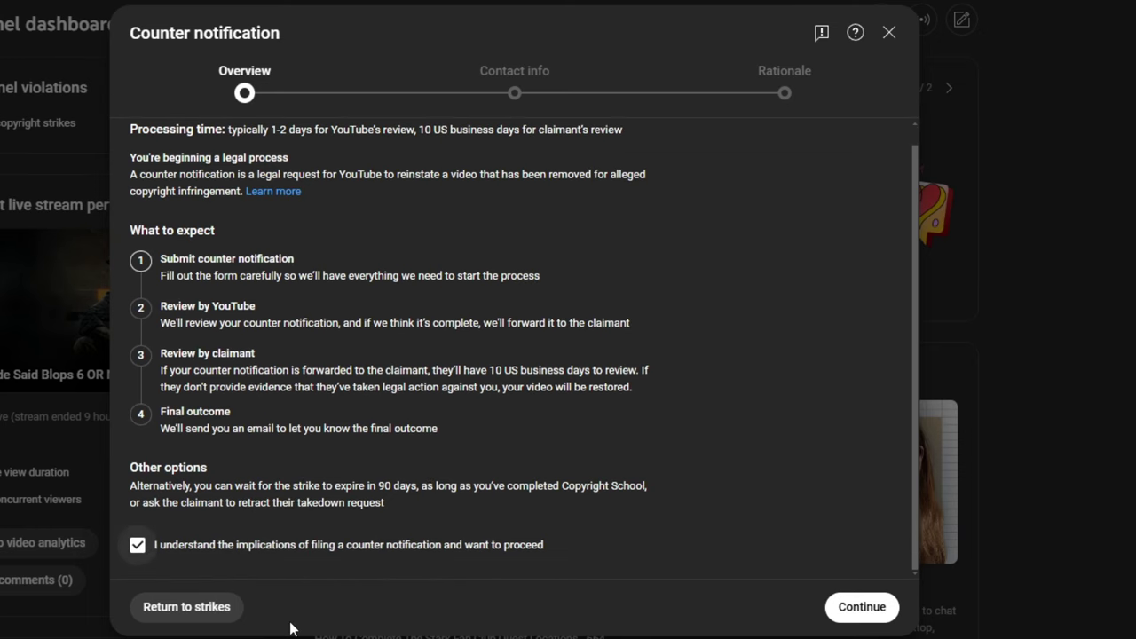
{"action": "left_click", "coordinate": [850, 609]}
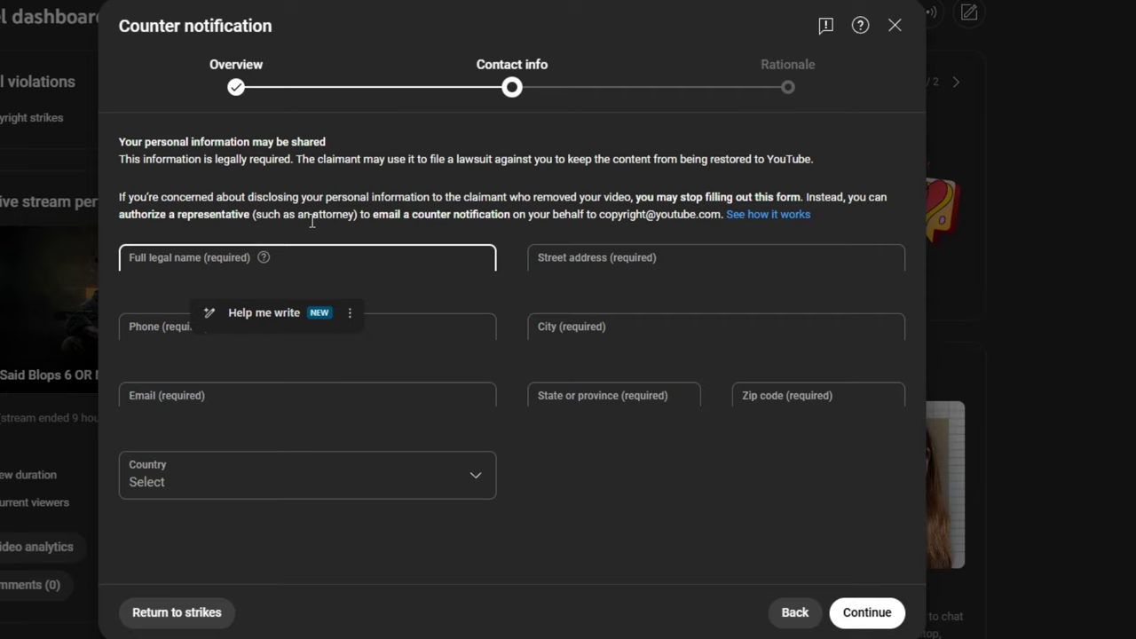
- Set the country in the contact info to United States
{"action": "left_click", "coordinate": [176, 401]}
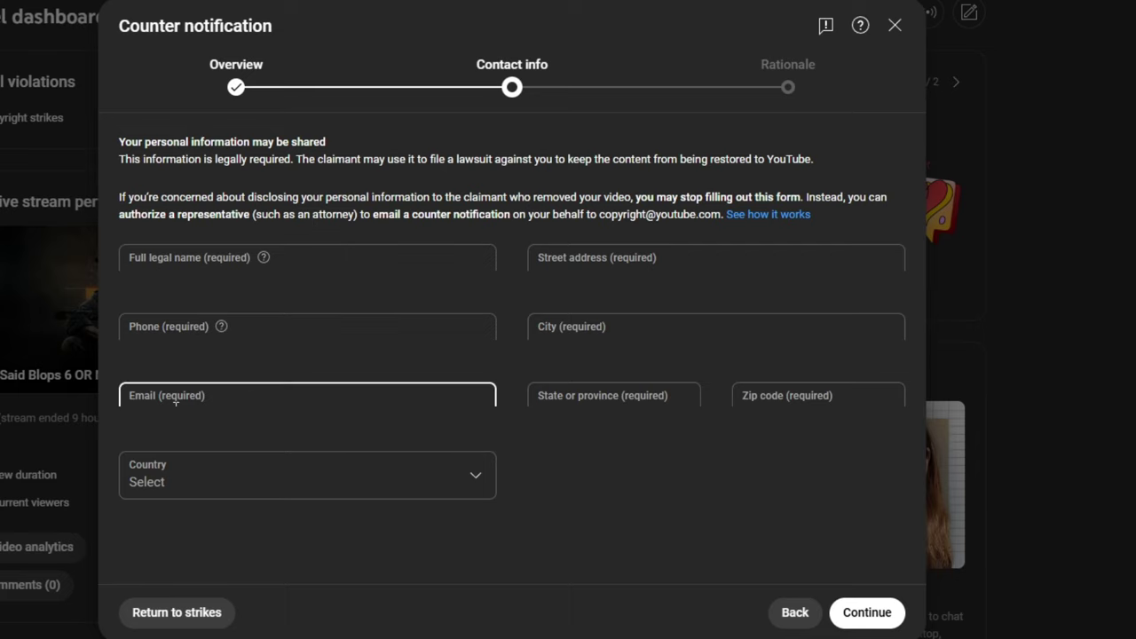
{"action": "left_click", "coordinate": [317, 489]}
{"action": "scroll", "coordinate": [245, 183], "scroll_direction": "down", "scroll_amount": 15}
{"action": "left_click", "coordinate": [247, 185]}
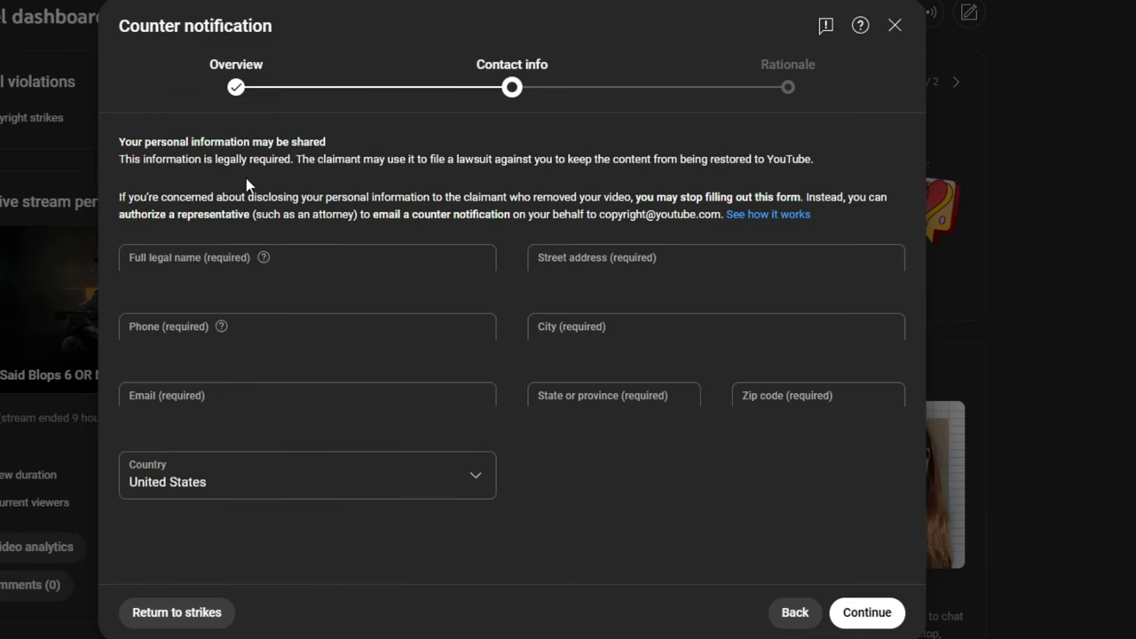
- Complete the street address, city, state and zip code fields and continue to the rationale
{"action": "left_click", "coordinate": [578, 293]}
{"action": "left_click", "coordinate": [555, 329]}
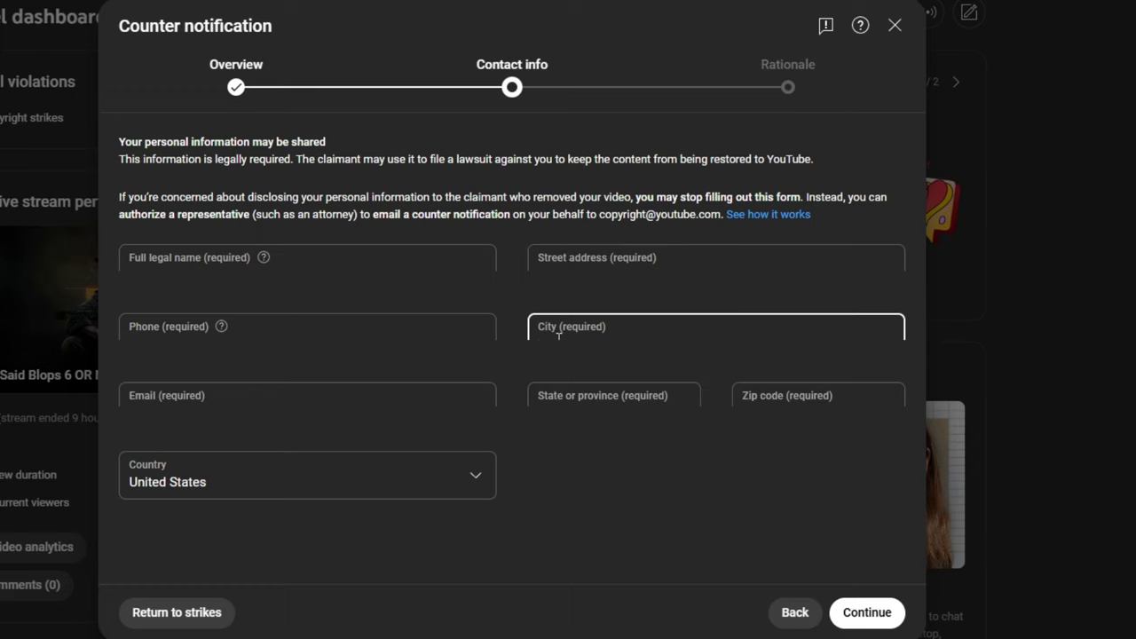
{"action": "left_click", "coordinate": [562, 401]}
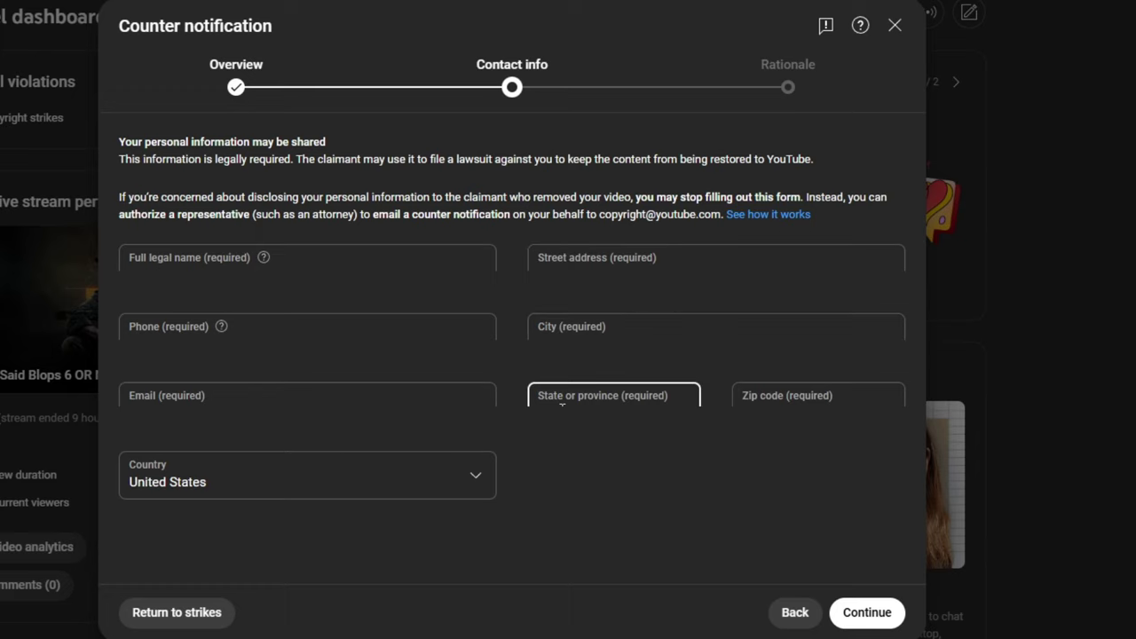
{"action": "left_click", "coordinate": [773, 397]}
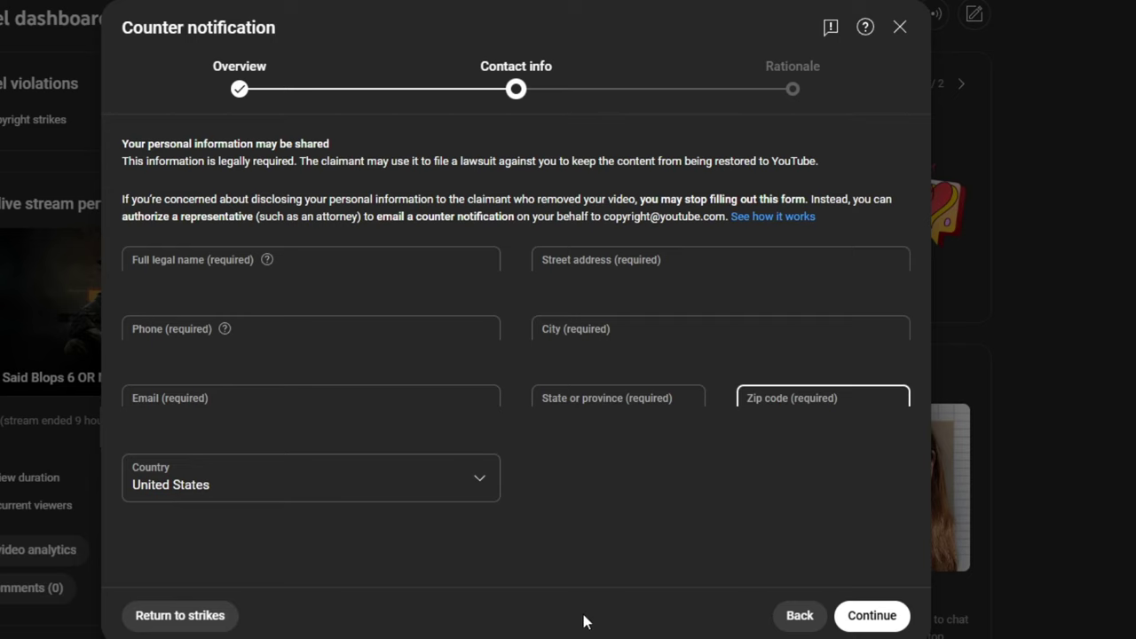
{"action": "left_click", "coordinate": [874, 626]}
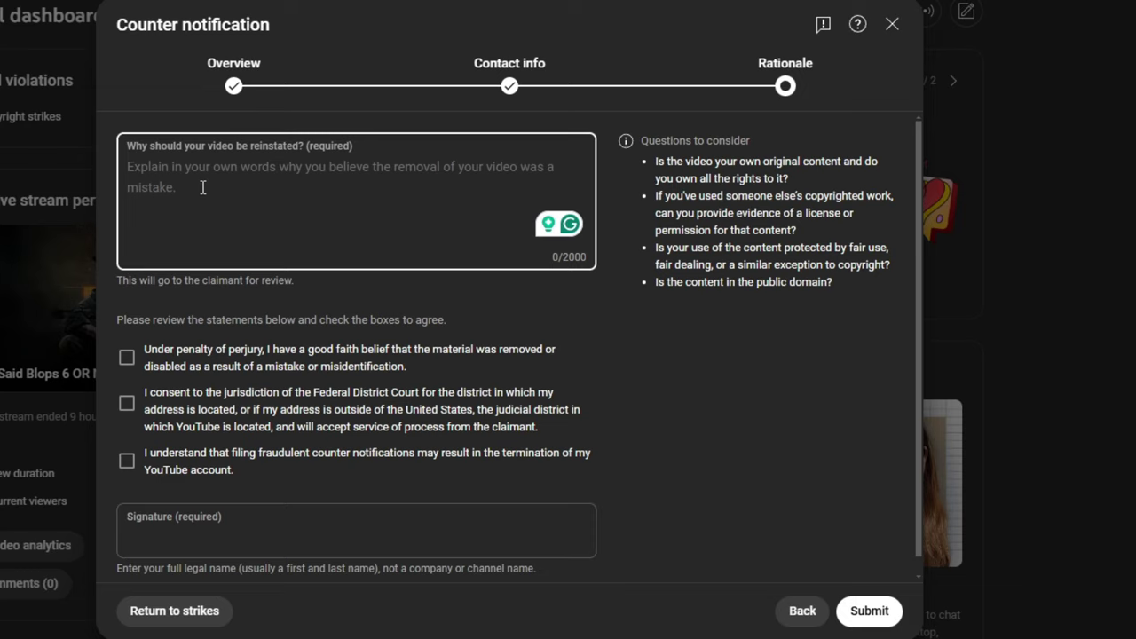
- Paste the prepared explanation of why the video should be reinstated and return to its beginning
{"action": "key", "text": "ctrl+v"}
{"action": "scroll", "coordinate": [254, 228], "scroll_direction": "up", "scroll_amount": 5}
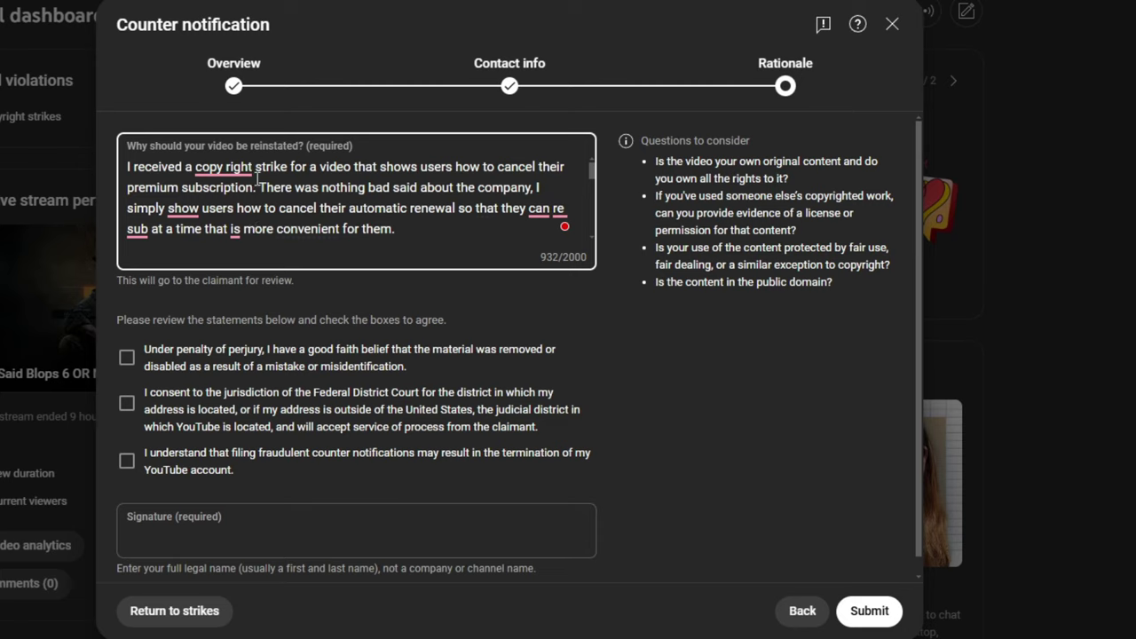
- Correct "copy right" to "copyright" in the opening sentence of the reinstatement explanation
{"action": "mouse_move", "coordinate": [224, 167]}
{"action": "left_click", "coordinate": [228, 216]}
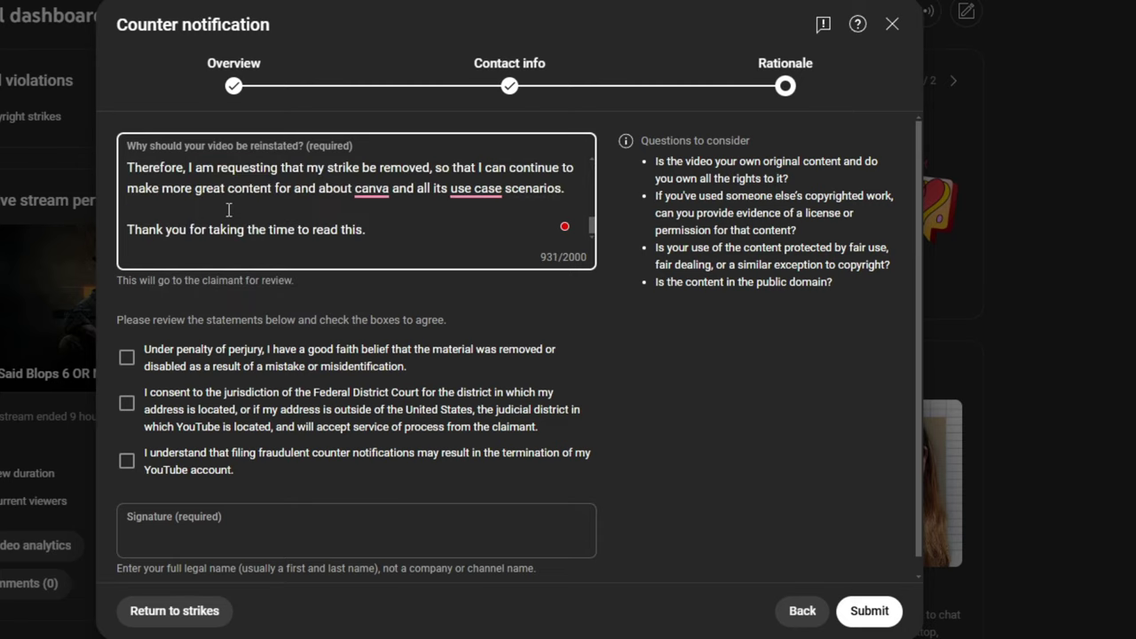
{"action": "scroll", "coordinate": [229, 210], "scroll_direction": "up", "scroll_amount": 5}
{"action": "scroll", "coordinate": [229, 210], "scroll_direction": "up", "scroll_amount": 1}
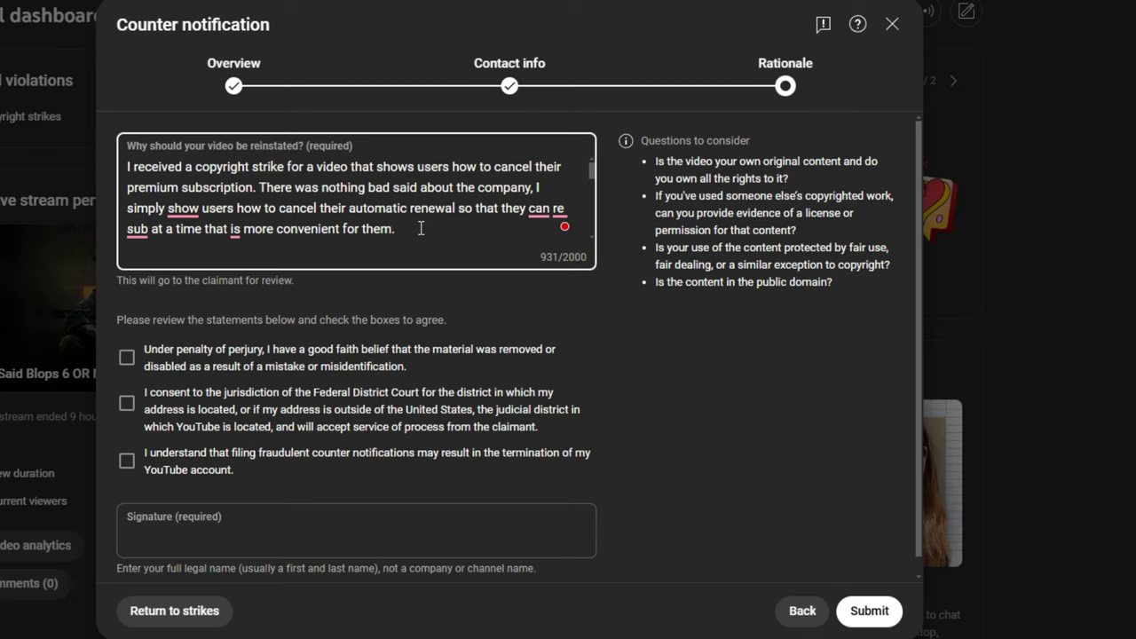
- Correct "take down" to "takedown" in the explanation and read through its remaining paragraphs
{"action": "scroll", "coordinate": [422, 229], "scroll_direction": "down", "scroll_amount": 3}
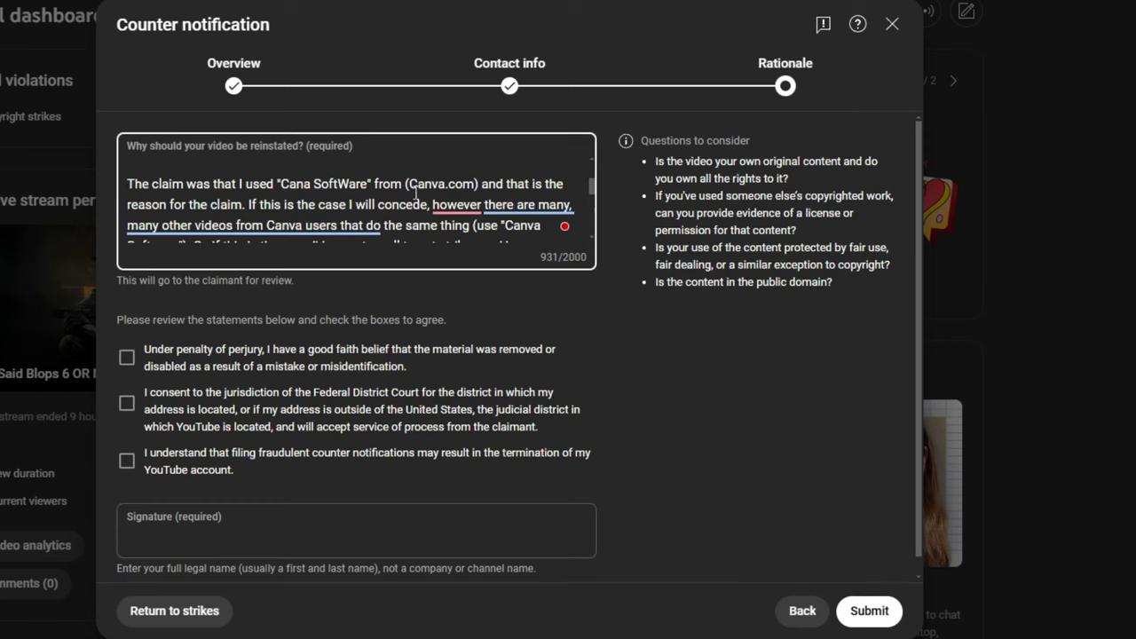
{"action": "scroll", "coordinate": [415, 191], "scroll_direction": "down", "scroll_amount": 1}
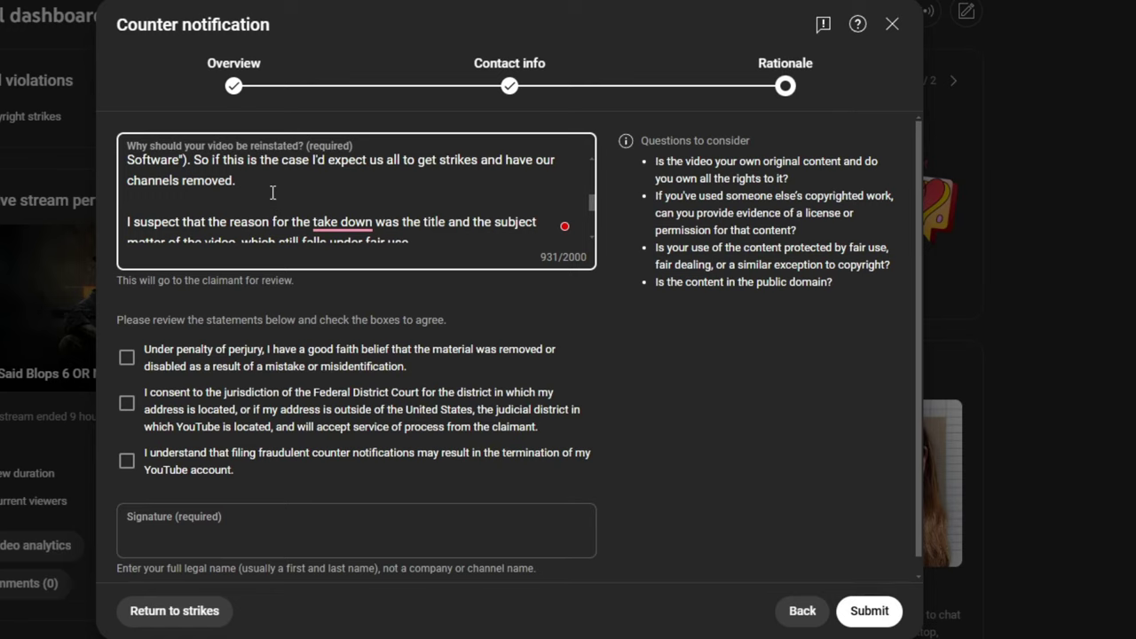
{"action": "left_click", "coordinate": [344, 222]}
{"action": "key", "text": "BackSpace"}
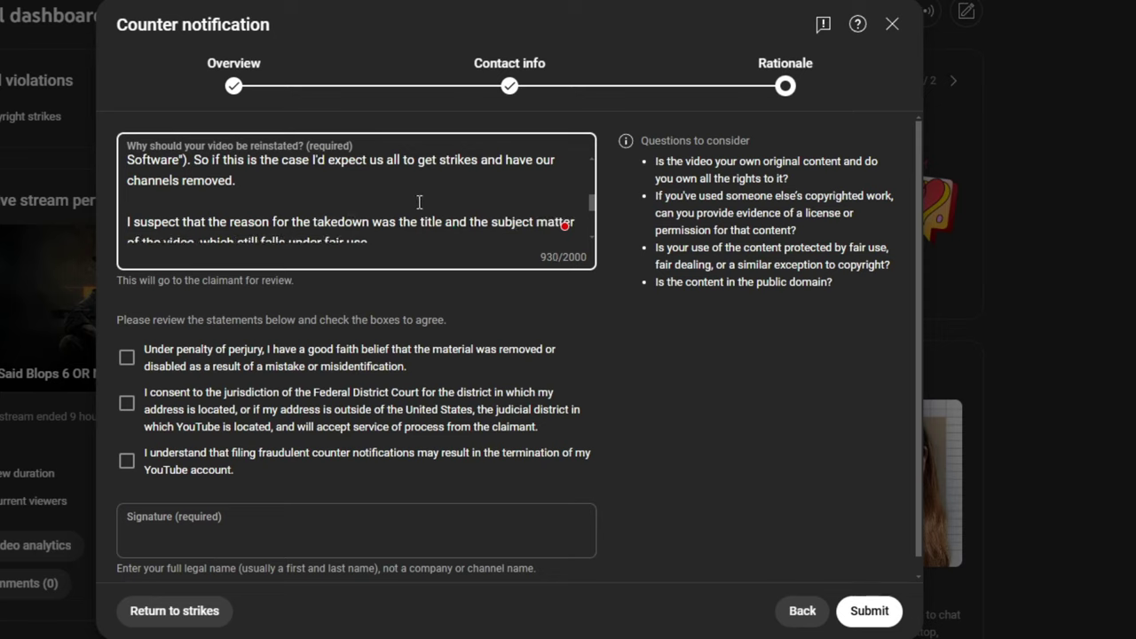
{"action": "scroll", "coordinate": [420, 203], "scroll_direction": "down", "scroll_amount": 2}
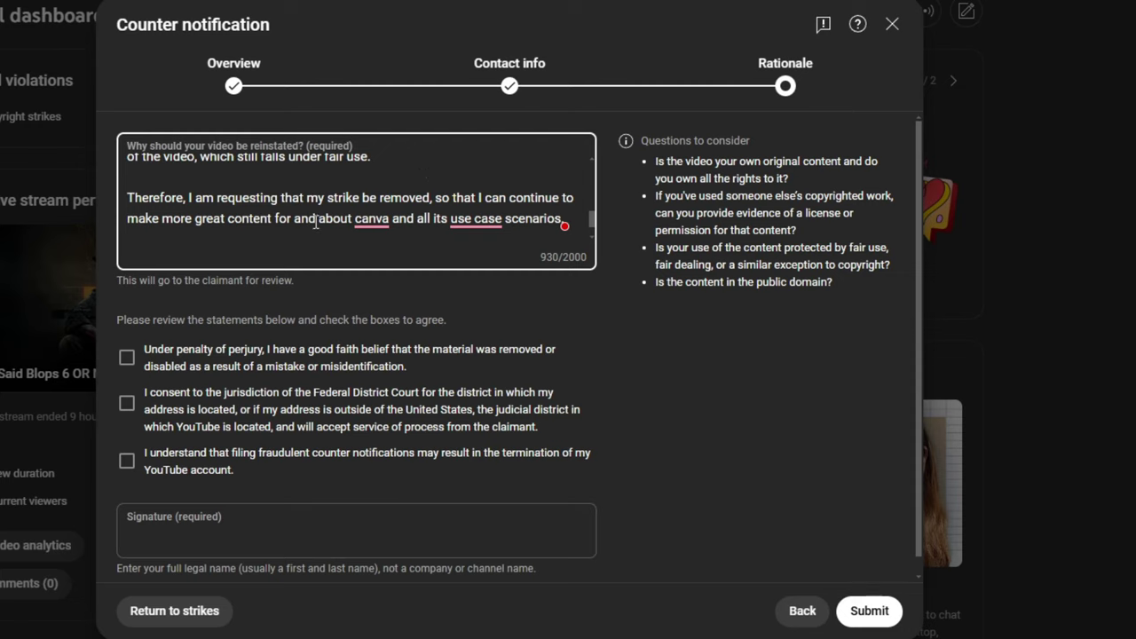
{"action": "scroll", "coordinate": [315, 222], "scroll_direction": "down", "scroll_amount": 1}
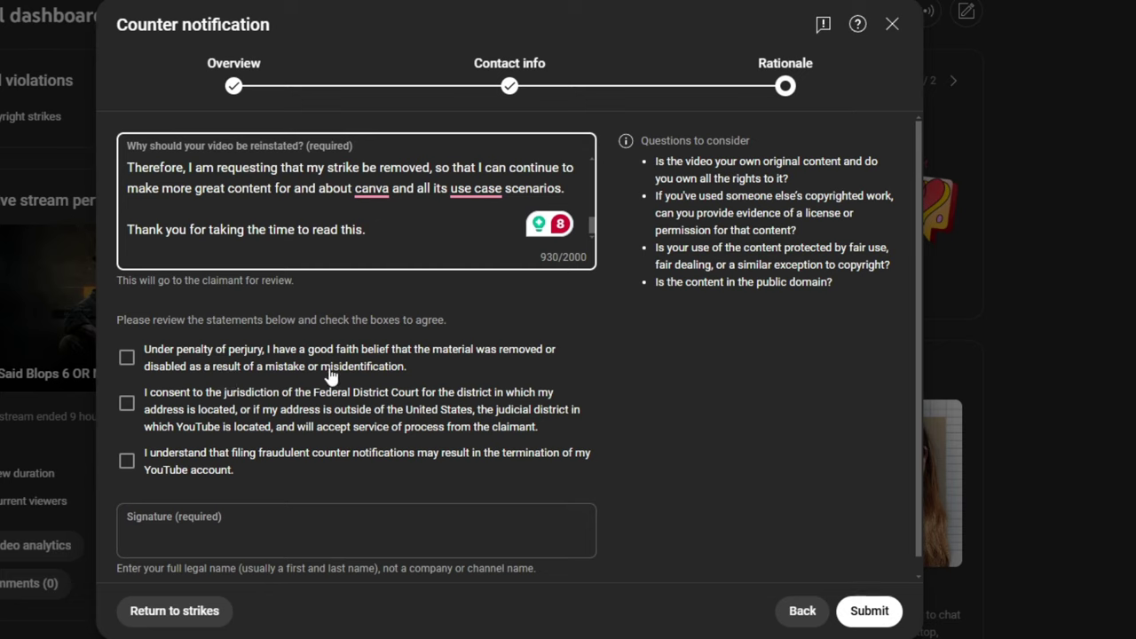
- Agree to the good faith, court jurisdiction and fraudulent counter notification statements
{"action": "left_click", "coordinate": [129, 359]}
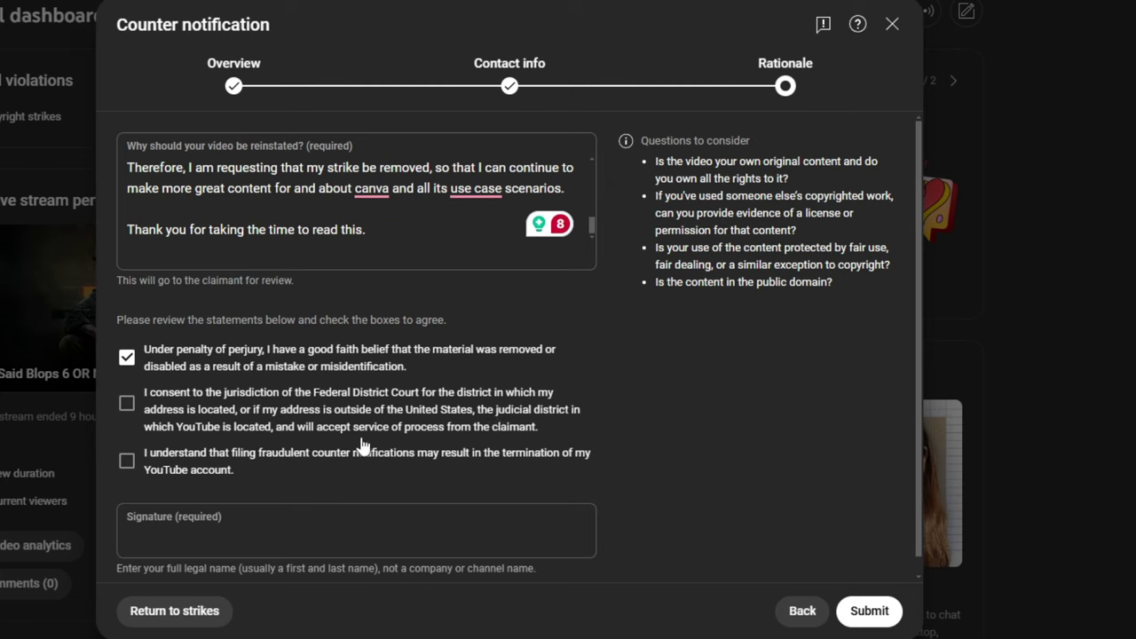
{"action": "left_click", "coordinate": [127, 403]}
{"action": "left_click", "coordinate": [130, 462]}
- Sign with the full legal name, submit the counter notification and return to the channel dashboard
{"action": "left_click", "coordinate": [169, 538]}
{"action": "left_click", "coordinate": [169, 537]}
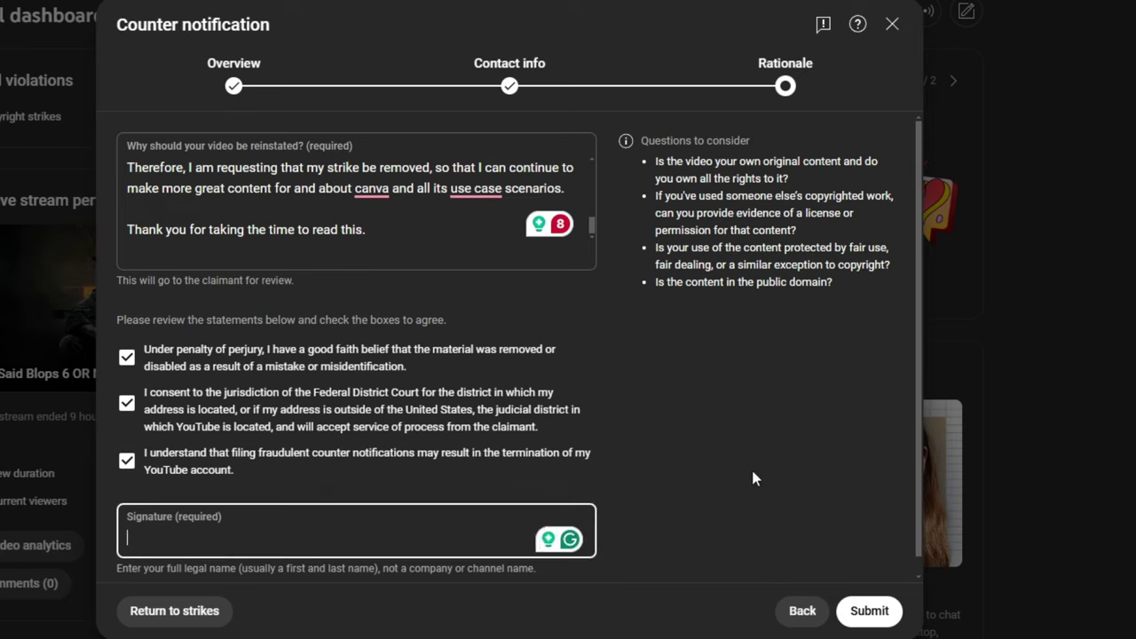
{"action": "scroll", "coordinate": [693, 496], "scroll_direction": "down", "scroll_amount": 1}
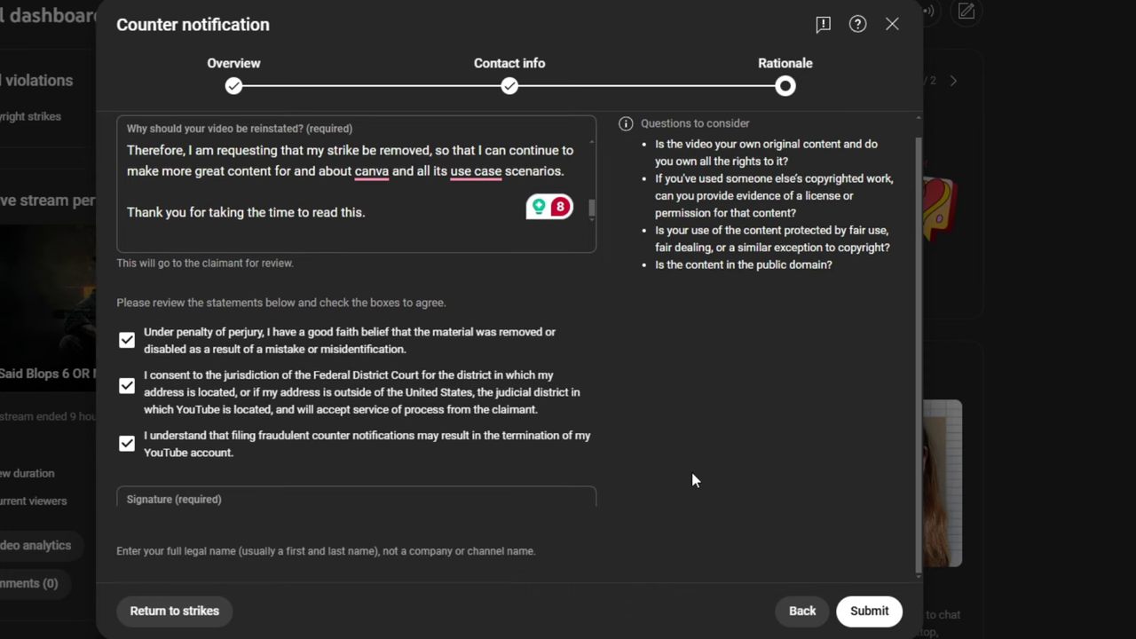
{"action": "left_click", "coordinate": [859, 612]}
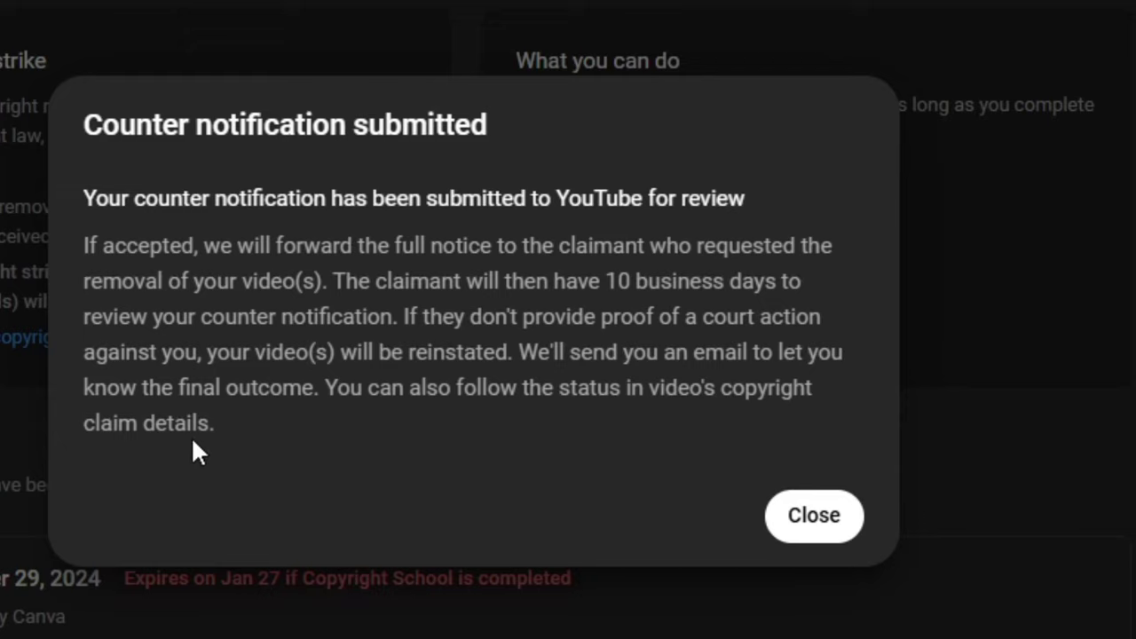
{"action": "left_click", "coordinate": [795, 519]}
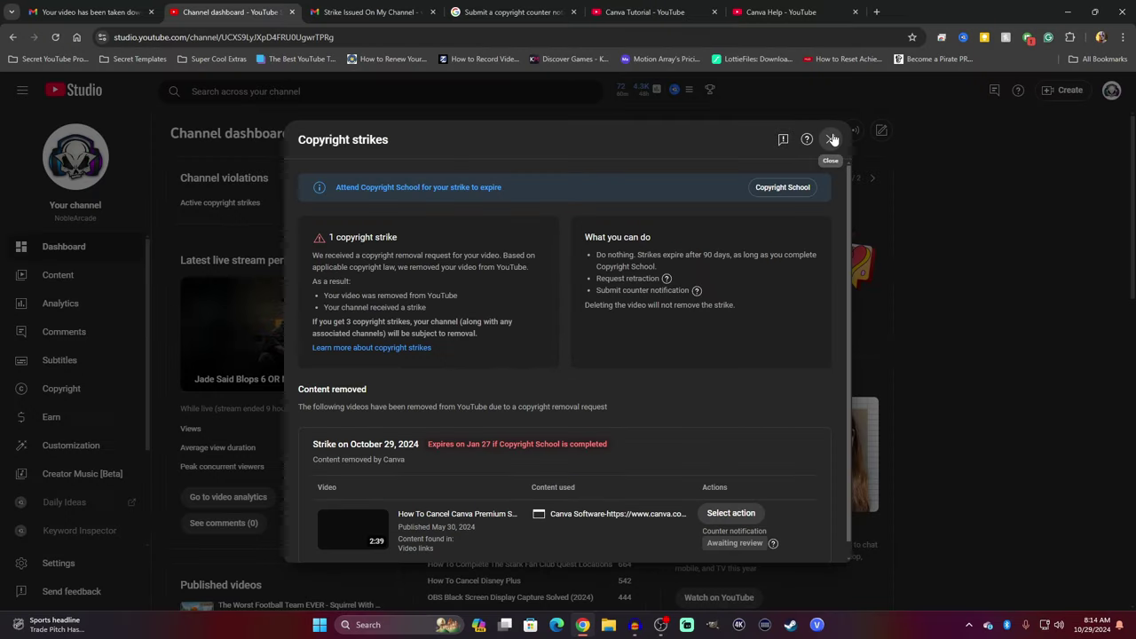
{"action": "left_click", "coordinate": [830, 139]}
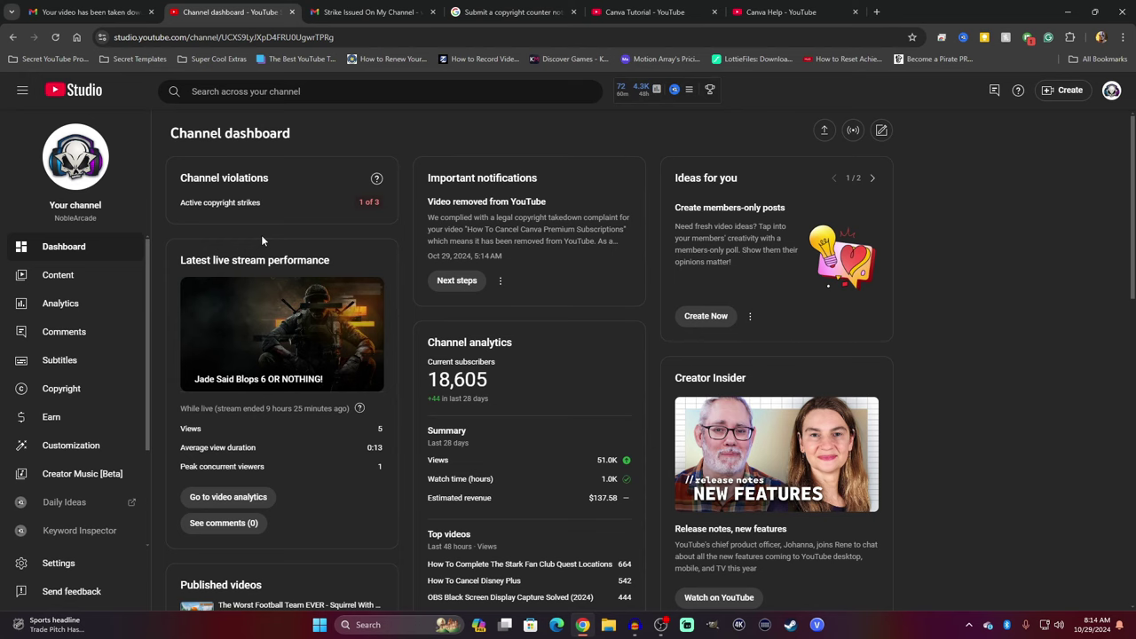
- Reopen the active copyright strike to check the removed video's counter notification status, and close the details
{"action": "left_click", "coordinate": [376, 204]}
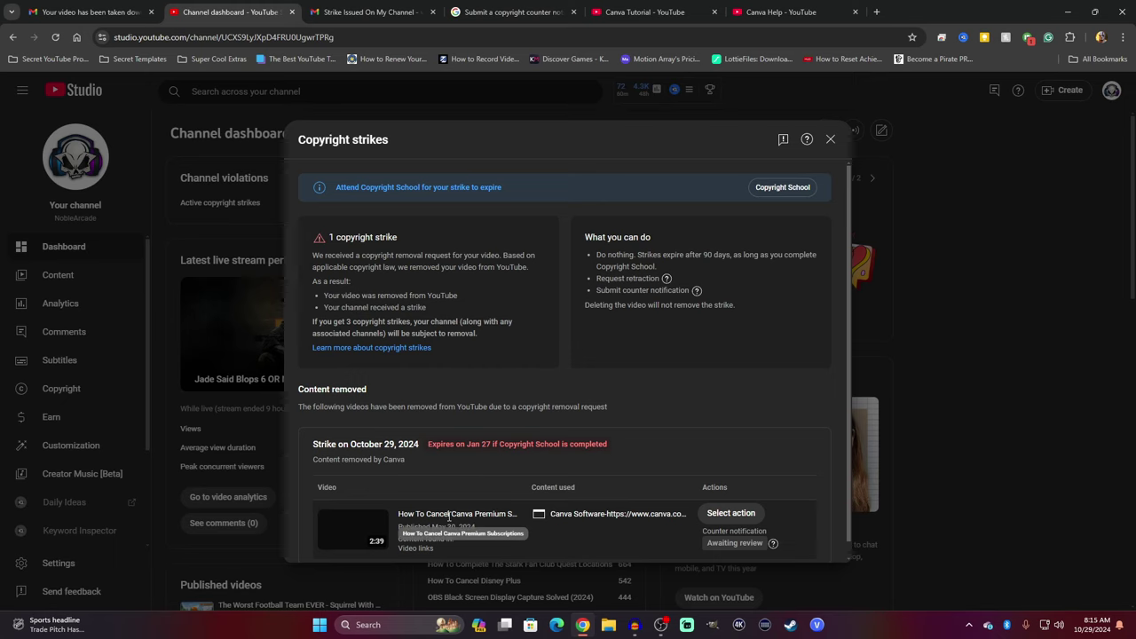
{"action": "scroll", "coordinate": [461, 517], "scroll_direction": "down", "scroll_amount": 1}
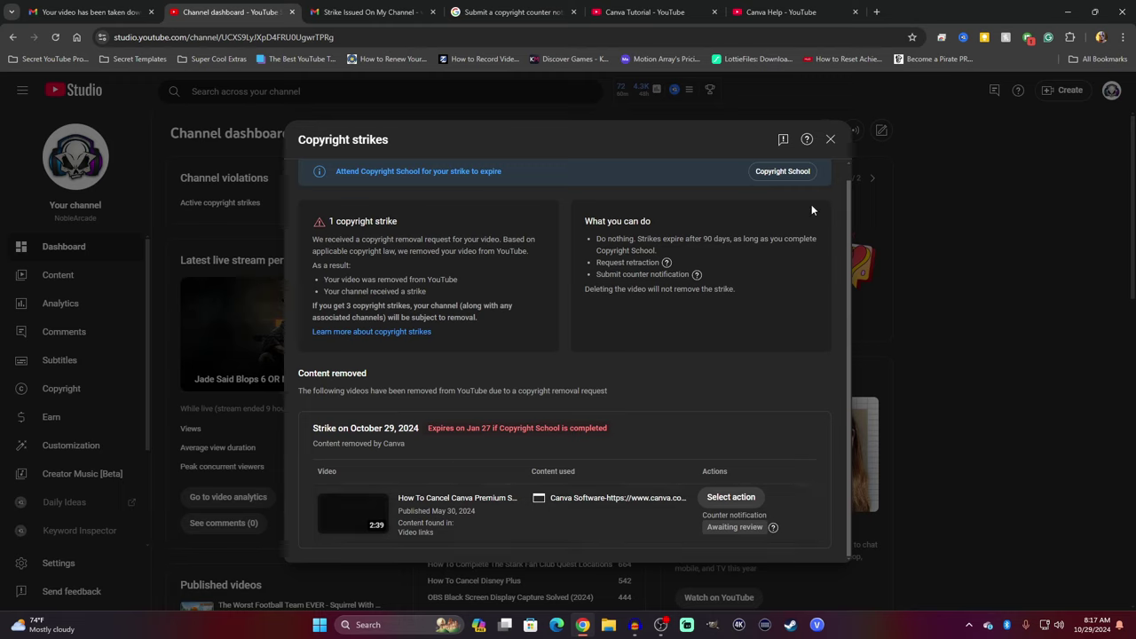
{"action": "left_click", "coordinate": [831, 139]}
- Switch to the "Canva Tutorial" search results and look through other creators' videos that show Canva
{"action": "left_click", "coordinate": [657, 13]}
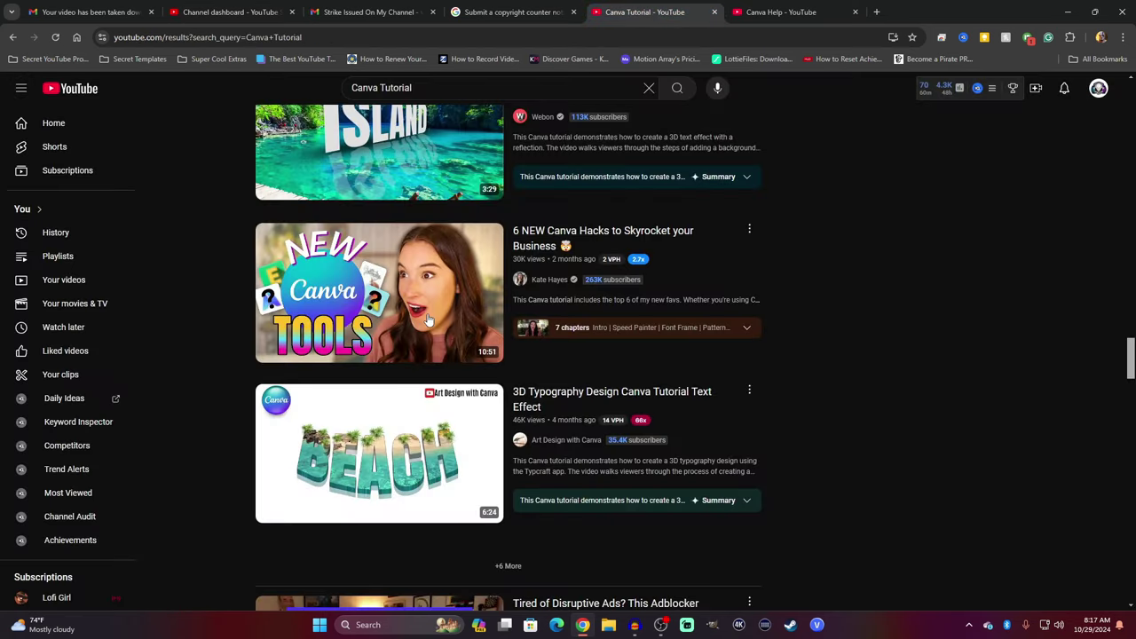
{"action": "scroll", "coordinate": [429, 355], "scroll_direction": "up", "scroll_amount": 5}
{"action": "scroll", "coordinate": [428, 361], "scroll_direction": "up", "scroll_amount": 8}
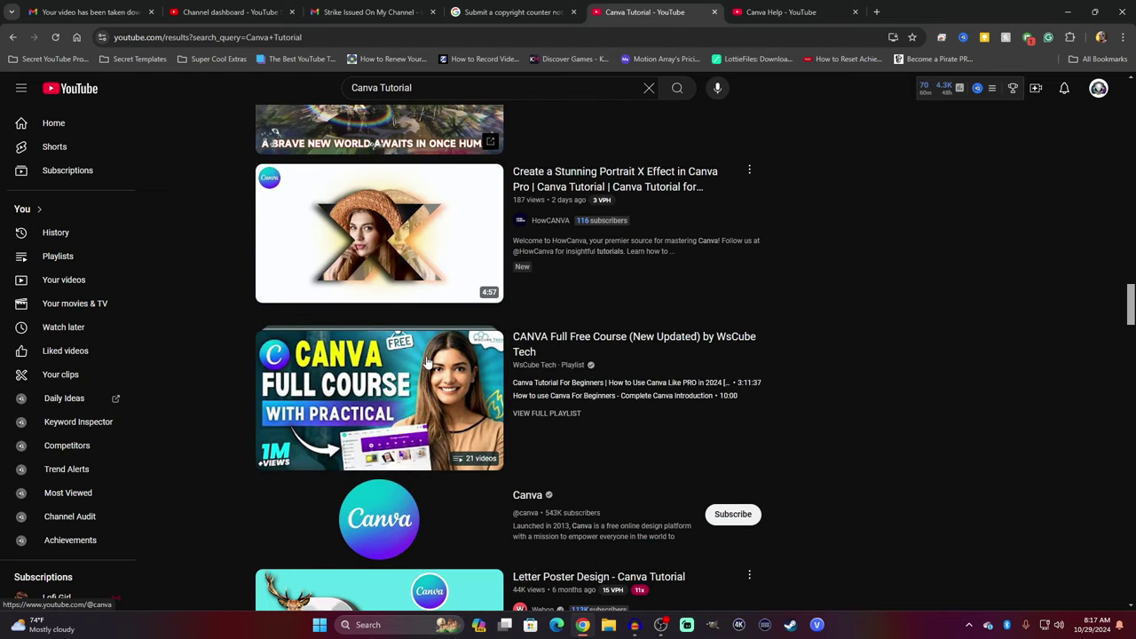
{"action": "scroll", "coordinate": [428, 361], "scroll_direction": "up", "scroll_amount": 5}
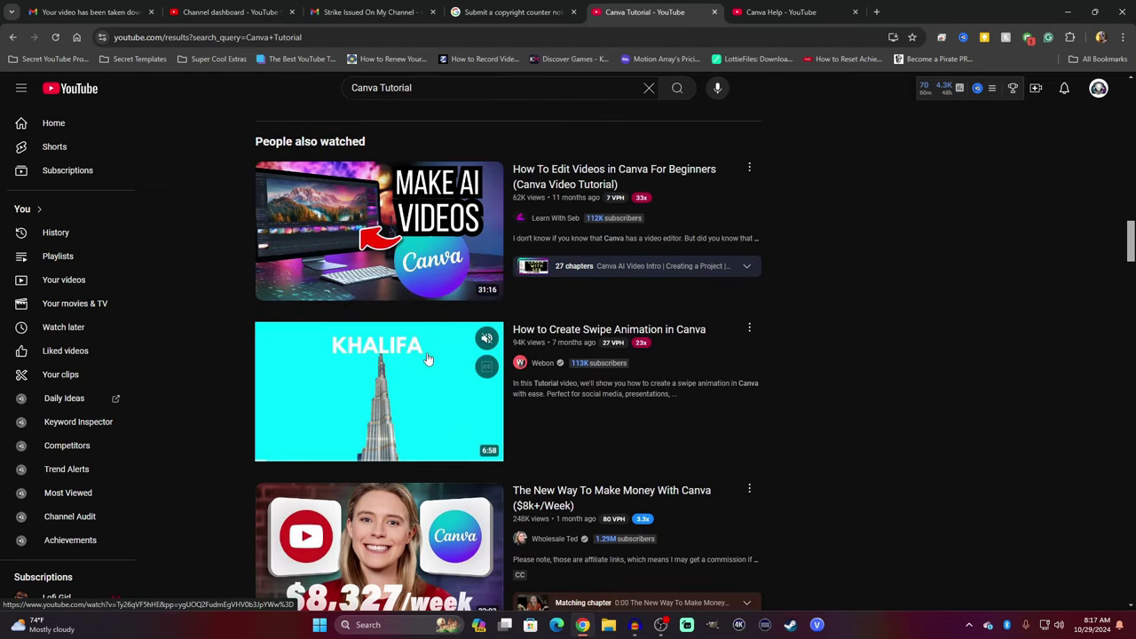
{"action": "scroll", "coordinate": [428, 359], "scroll_direction": "up", "scroll_amount": 3}
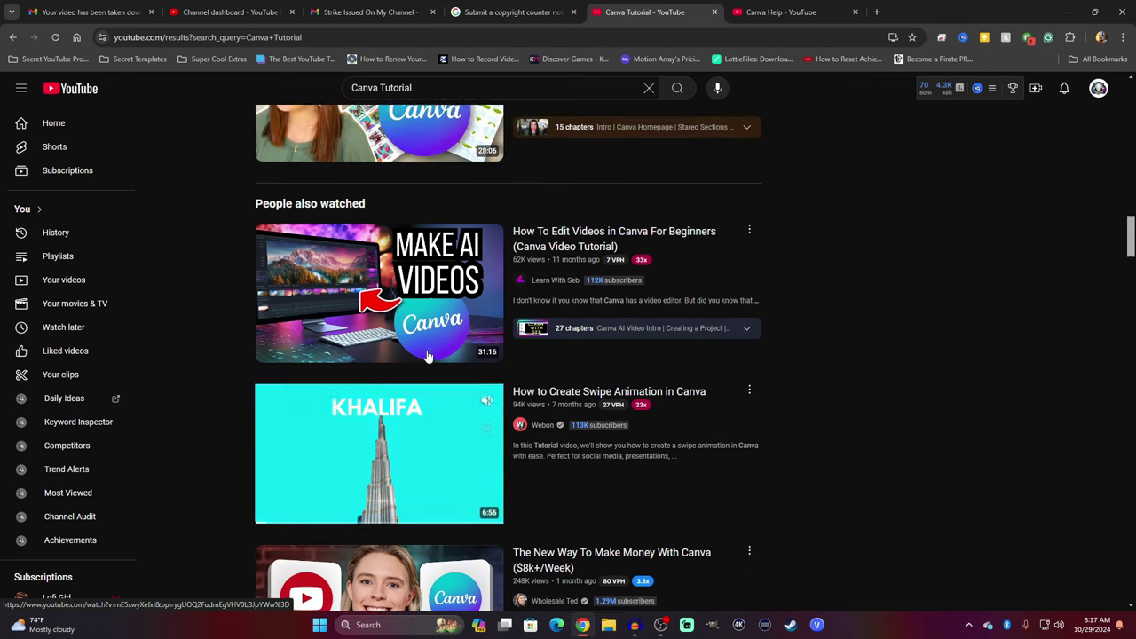
{"action": "scroll", "coordinate": [426, 355], "scroll_direction": "up", "scroll_amount": 1}
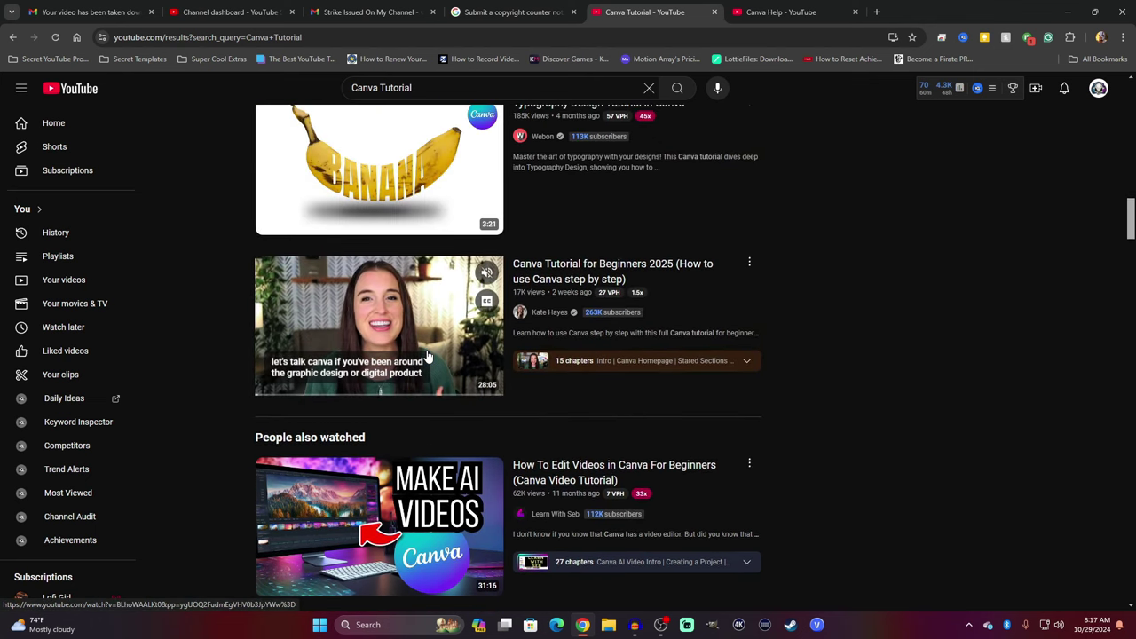
{"action": "scroll", "coordinate": [428, 356], "scroll_direction": "up", "scroll_amount": 3}
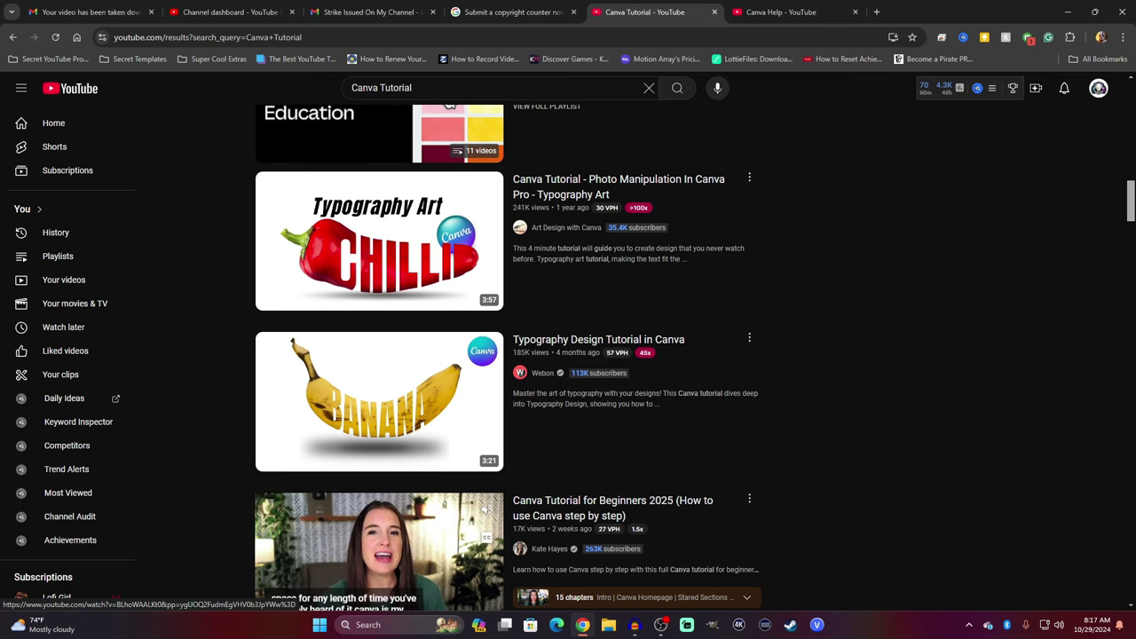
{"action": "scroll", "coordinate": [703, 418], "scroll_direction": "down", "scroll_amount": 1}
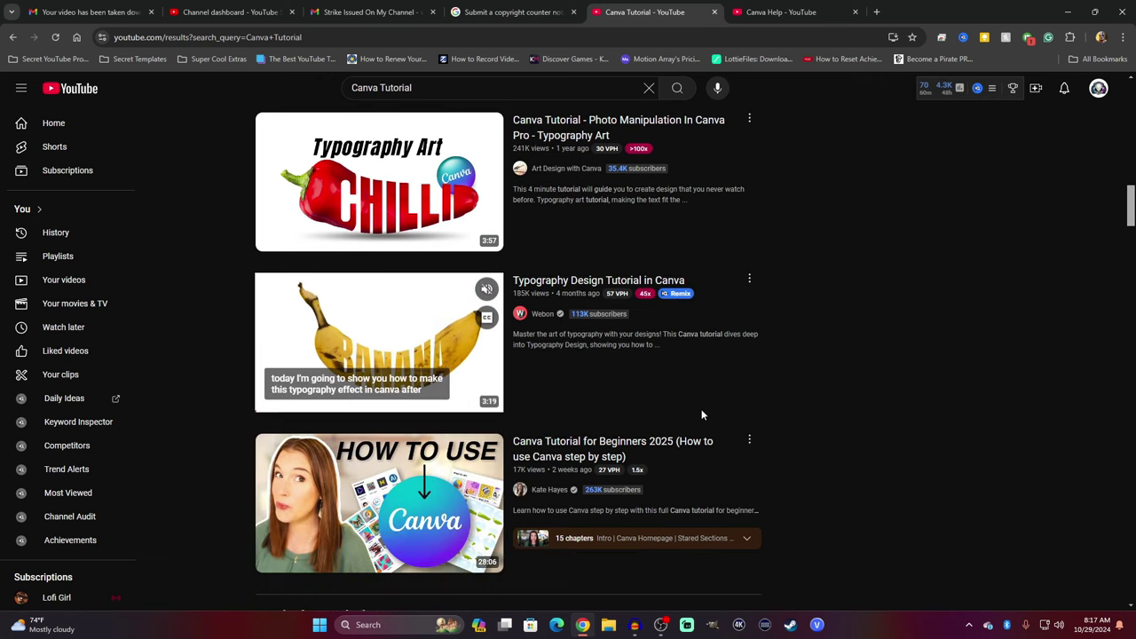
{"action": "scroll", "coordinate": [703, 407], "scroll_direction": "down", "scroll_amount": 2}
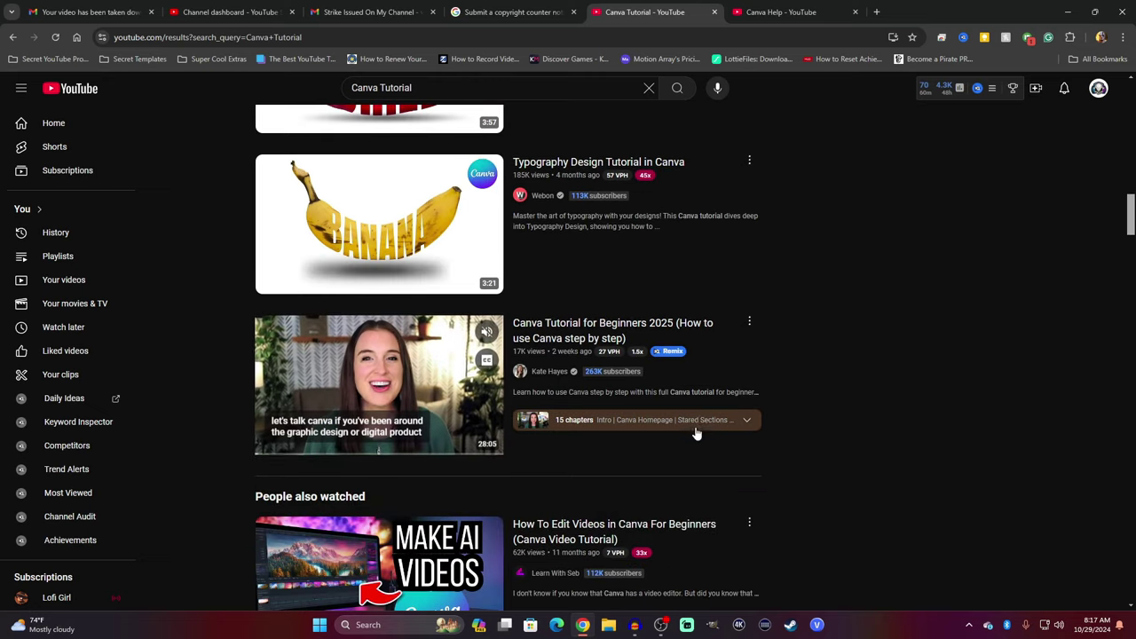
{"action": "scroll", "coordinate": [690, 439], "scroll_direction": "down", "scroll_amount": 2}
{"action": "mouse_move", "coordinate": [690, 444]}
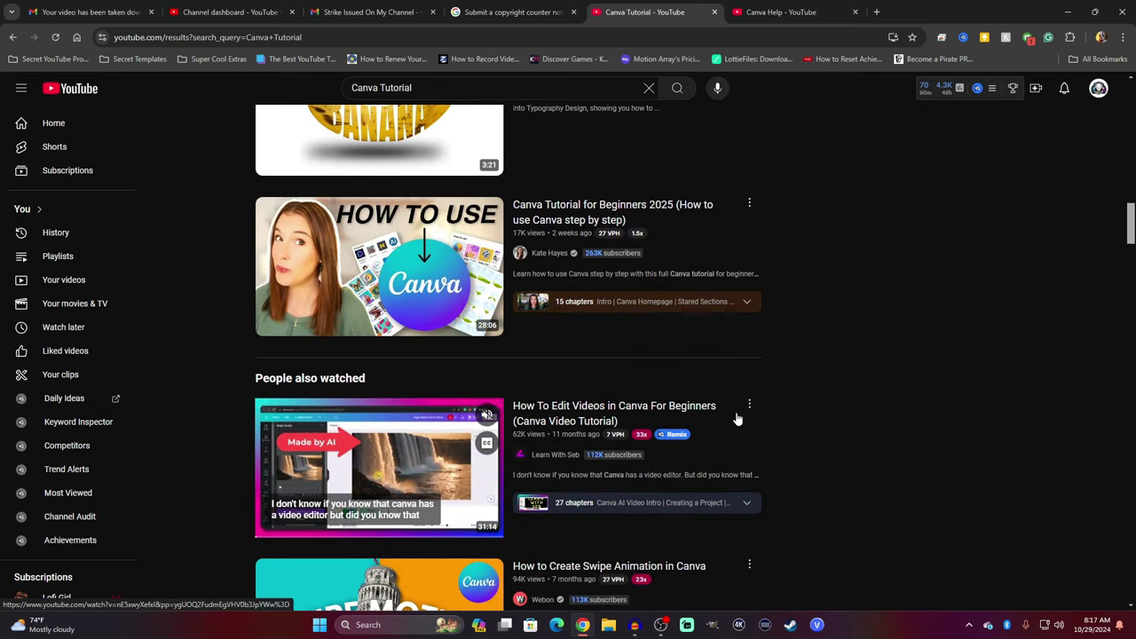
{"action": "scroll", "coordinate": [739, 419], "scroll_direction": "down", "scroll_amount": 3}
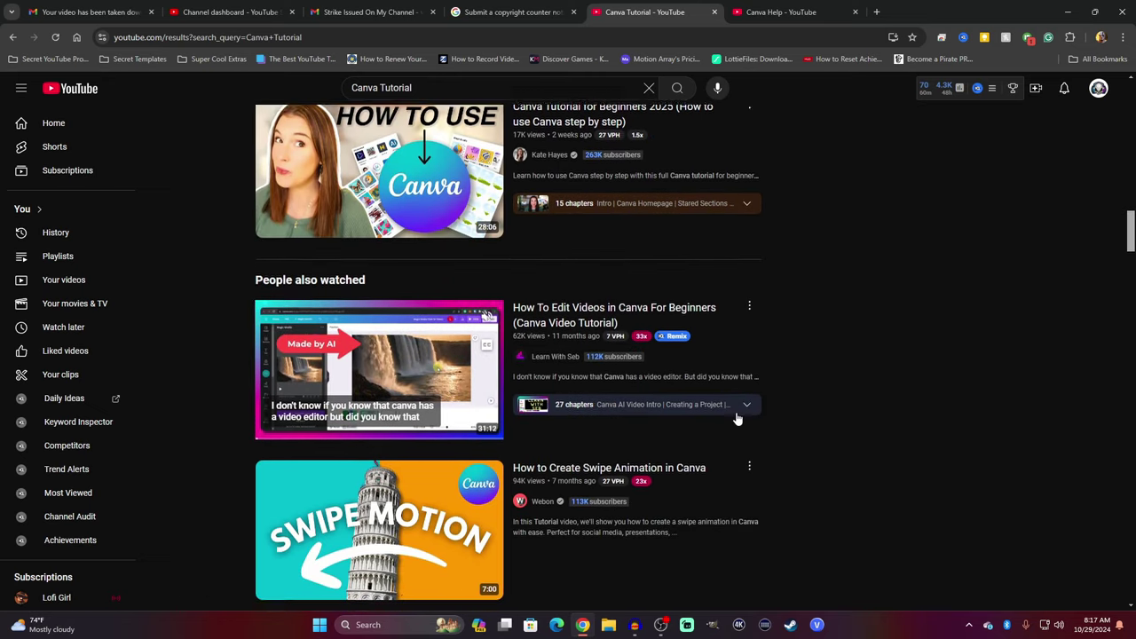
{"action": "scroll", "coordinate": [839, 447], "scroll_direction": "down", "scroll_amount": 6}
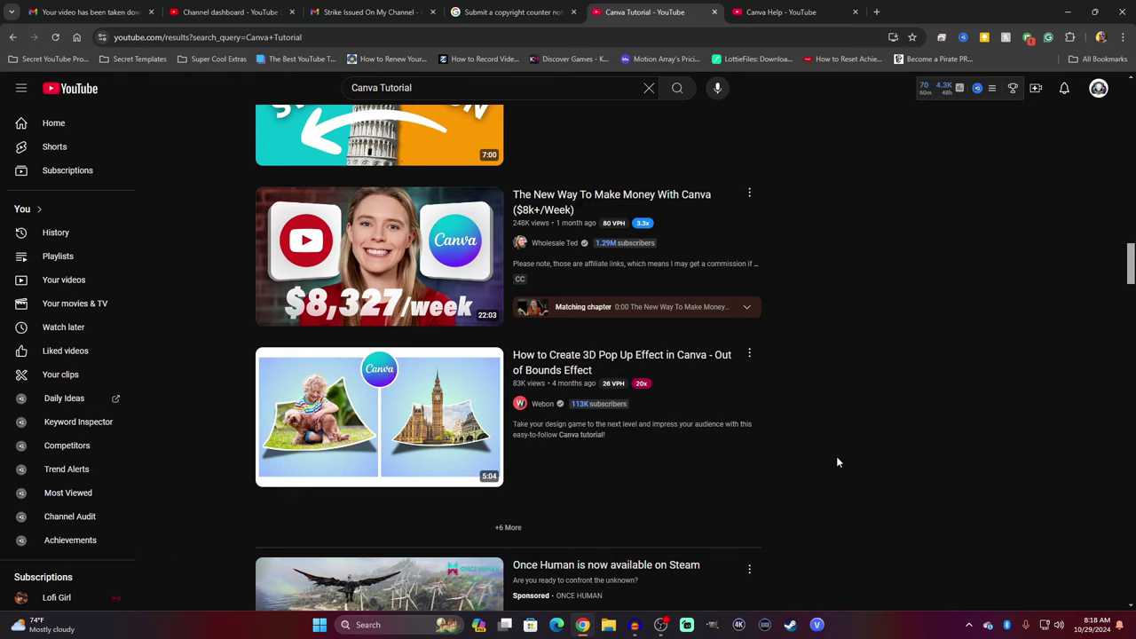
{"action": "scroll", "coordinate": [836, 461], "scroll_direction": "up", "scroll_amount": 5}
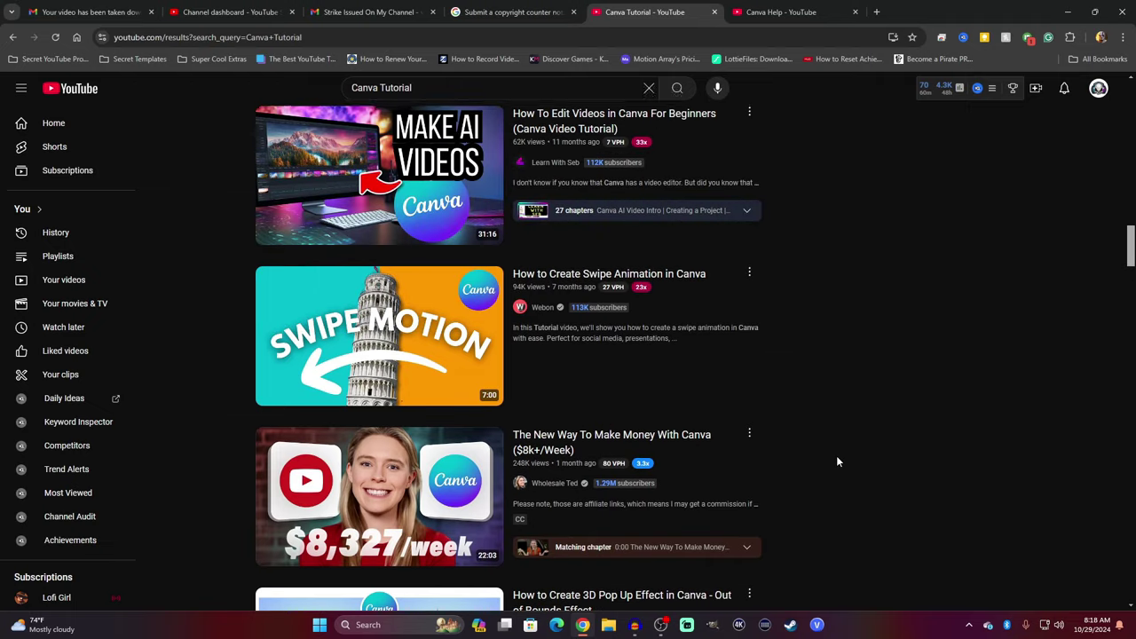
{"action": "scroll", "coordinate": [837, 460], "scroll_direction": "up", "scroll_amount": 10}
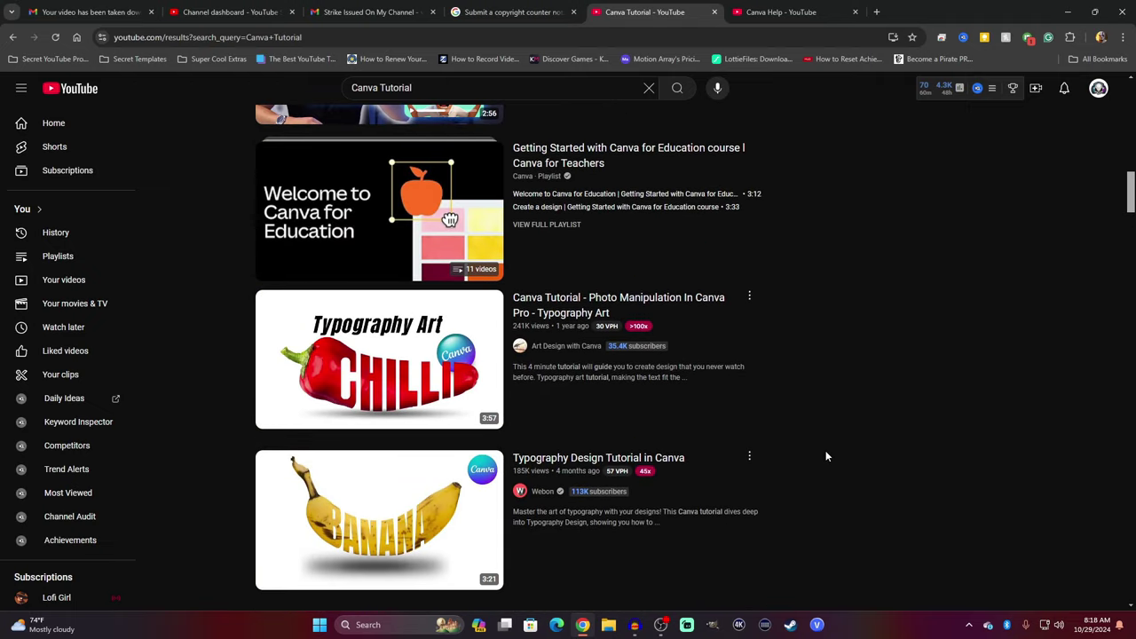
{"action": "scroll", "coordinate": [825, 455], "scroll_direction": "up", "scroll_amount": 10}
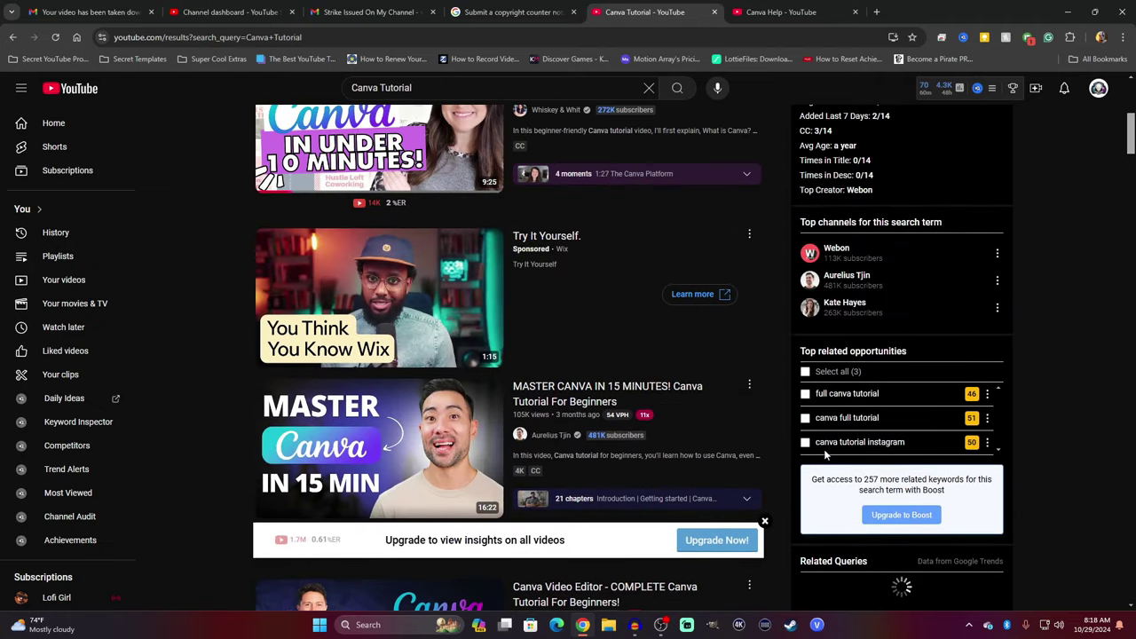
{"action": "scroll", "coordinate": [825, 454], "scroll_direction": "up", "scroll_amount": 3}
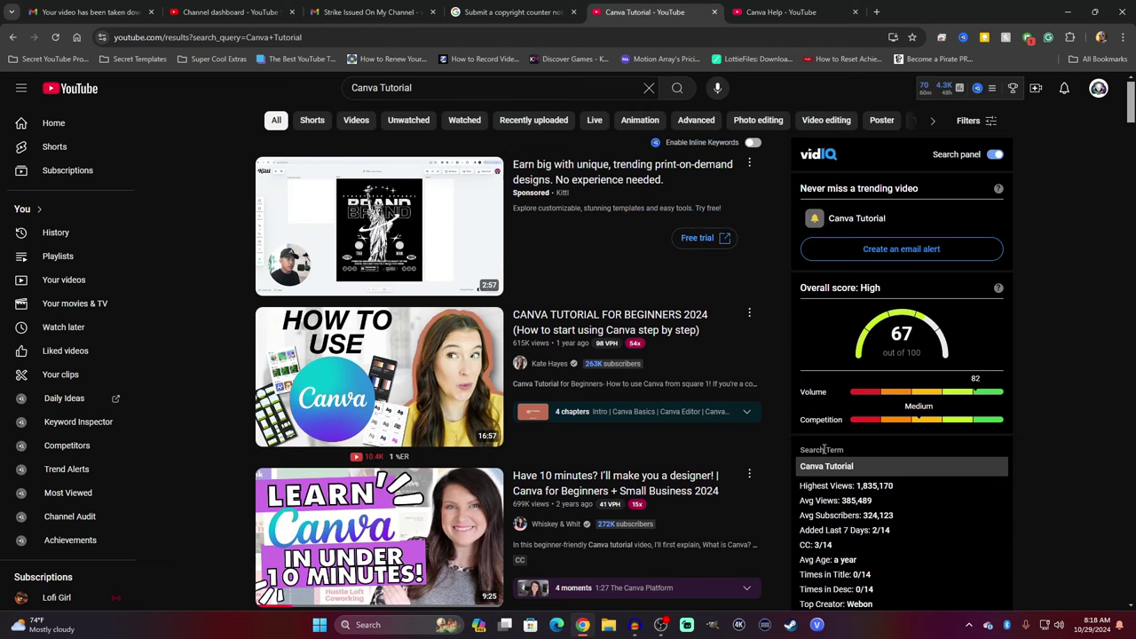